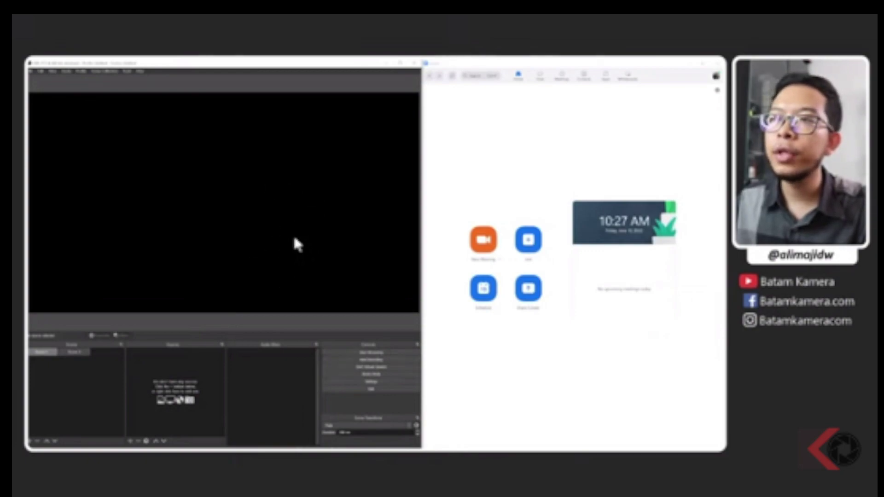
# Show the Audio Monitor dock next to the preview.
pyautogui.click(53, 71)
pyautogui.moveTo(68, 72)
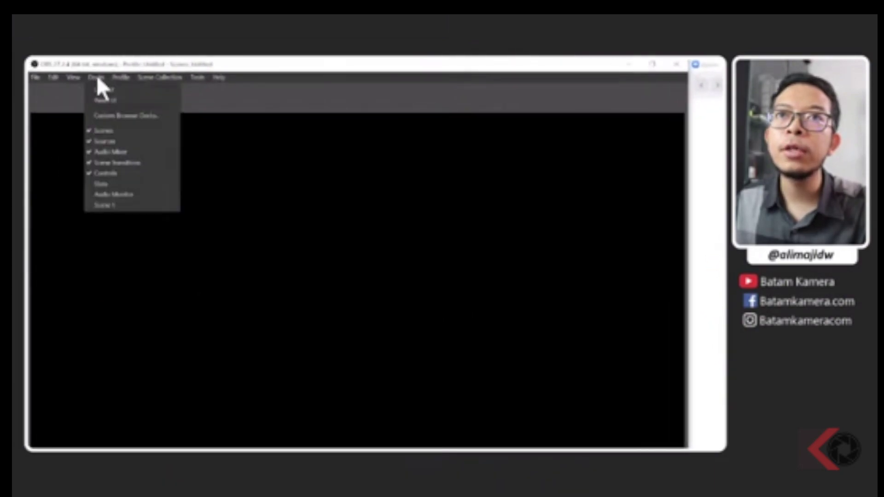
pyautogui.click(115, 194)
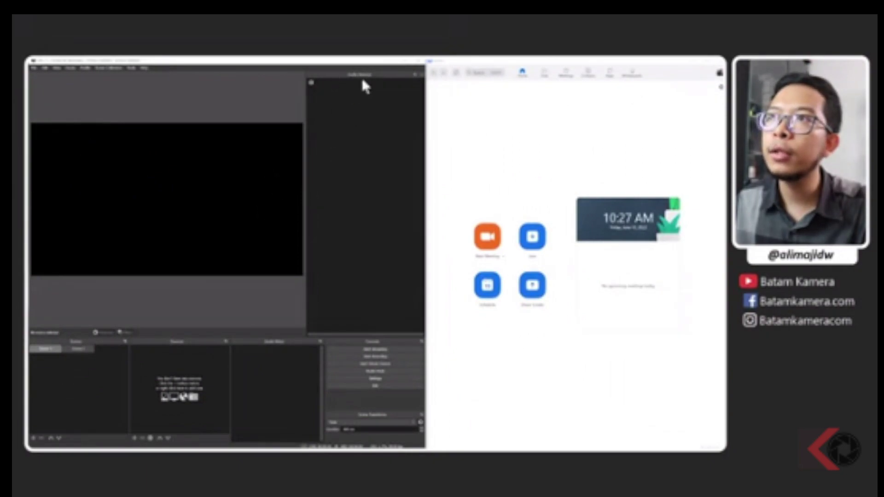
pyautogui.moveTo(369, 73); pyautogui.dragTo(404, 107)
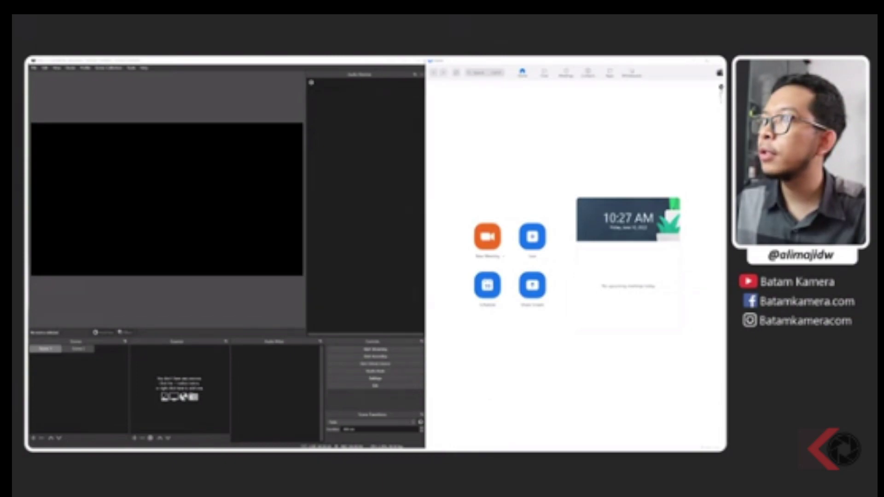
# Switch to Zoom and choose OBS Virtual Camera as the camera in its video settings.
pyautogui.click(720, 87)
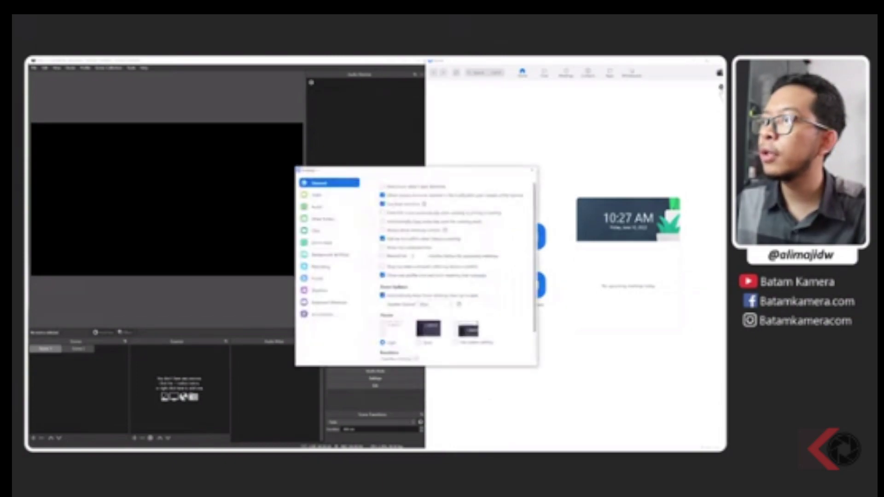
pyautogui.click(336, 198)
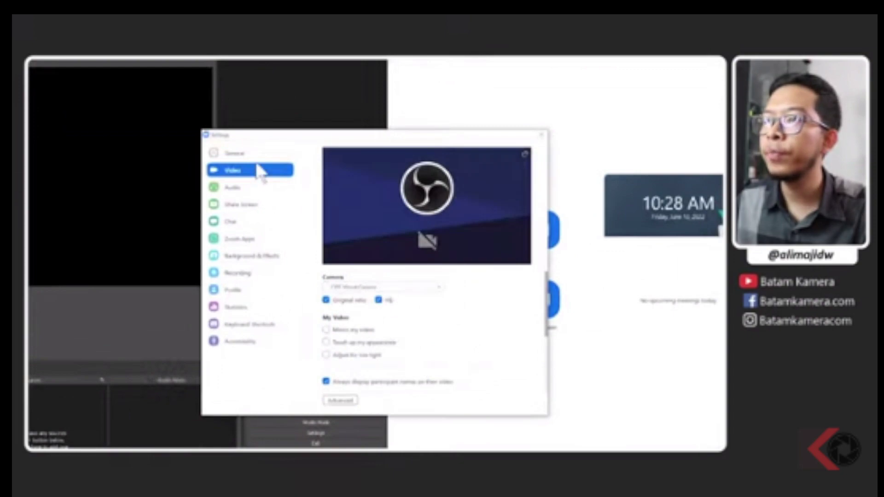
pyautogui.click(390, 289)
pyautogui.click(391, 289)
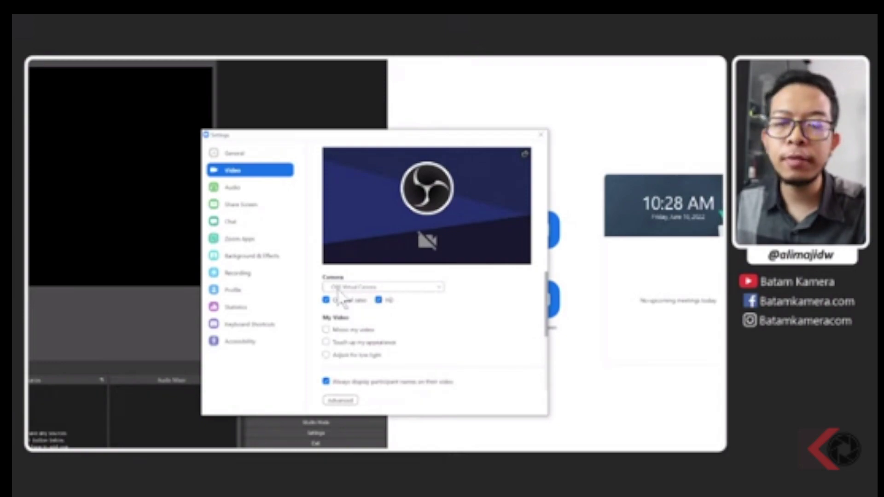
pyautogui.click(370, 288)
pyautogui.click(372, 297)
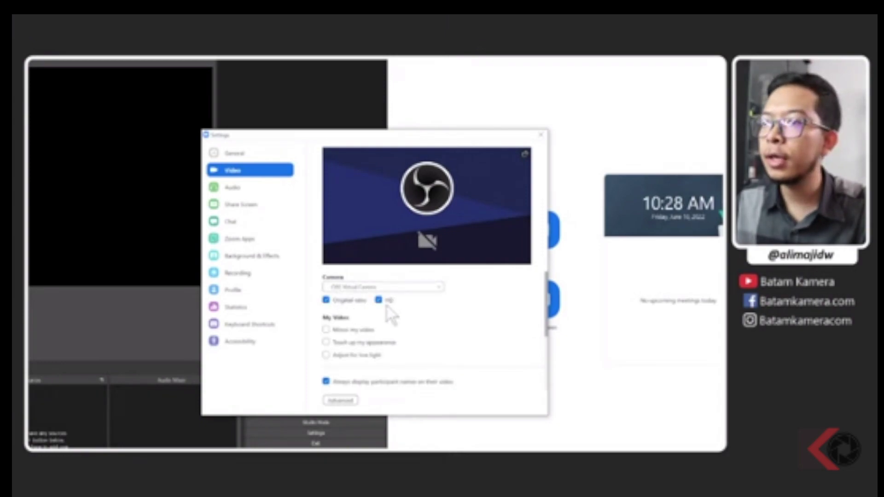
# Set Zoom's microphone to CABLE Output (VB-Audio Virtual Cable) and move the settings window clear of OBS.
pyautogui.click(268, 188)
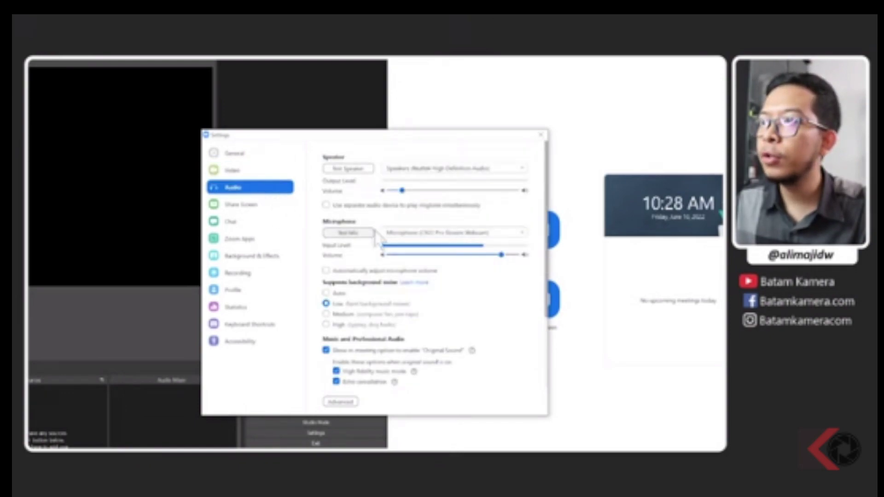
pyautogui.click(429, 234)
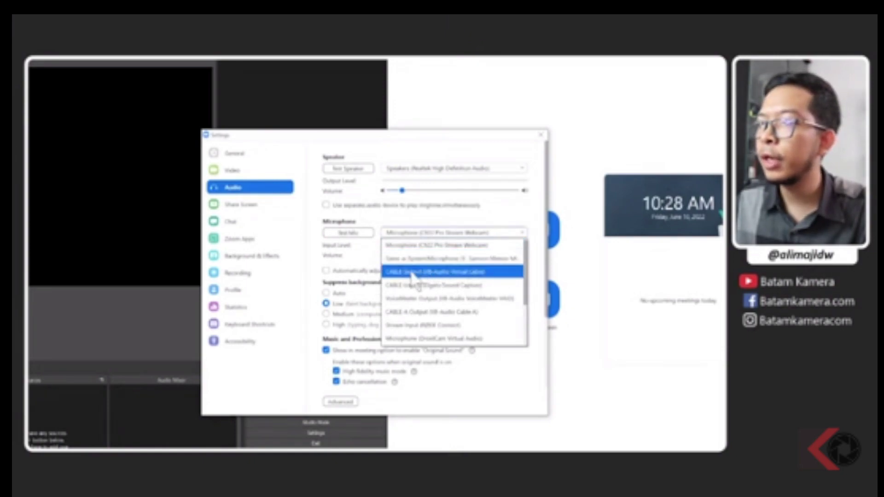
pyautogui.click(444, 273)
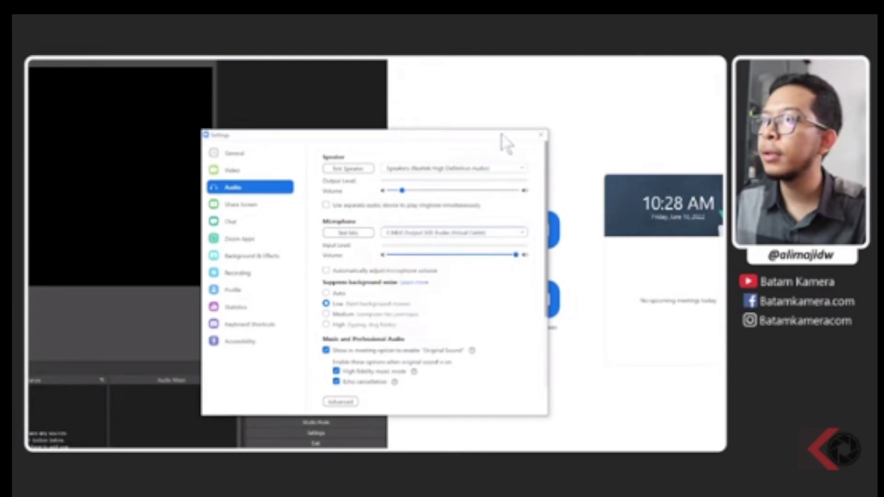
pyautogui.moveTo(507, 138); pyautogui.dragTo(745, 119)
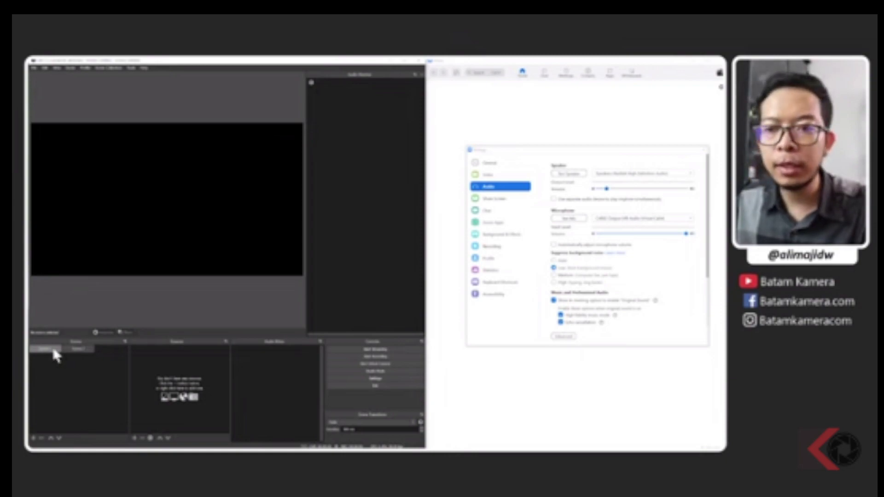
# Switch to OBS and add a Video Capture Device source named "WEBCAM 1" to Scene 1.
pyautogui.click(137, 436)
pyautogui.click(157, 415)
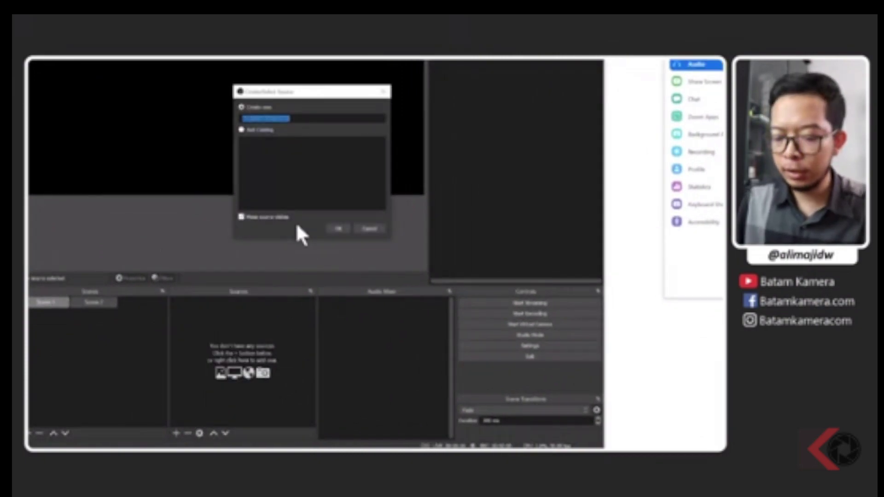
pyautogui.press('capslock')
pyautogui.write('WEBCAM')
pyautogui.press('capslock')
pyautogui.press('Return')
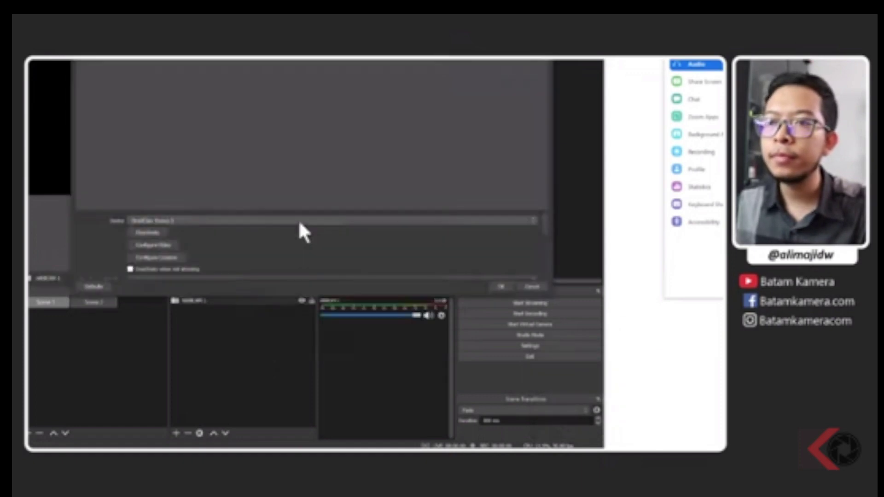
# Configure the webcam source to use the C922 Pro Stream Webcam with a custom resolution of 1920x1080.
pyautogui.click(299, 222)
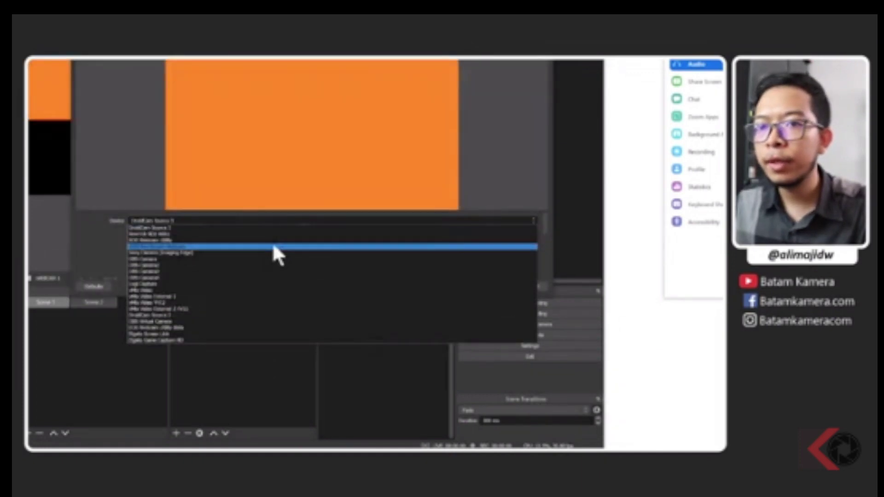
pyautogui.click(273, 247)
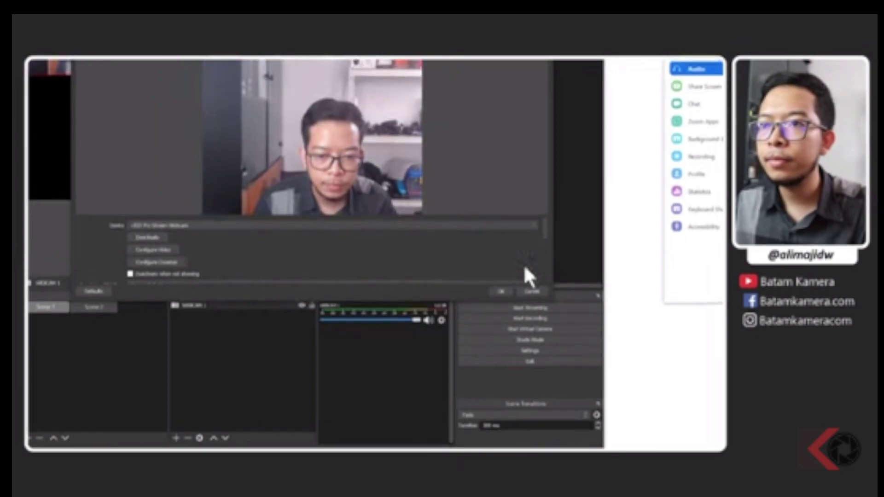
pyautogui.scroll(-3, 545, 286)
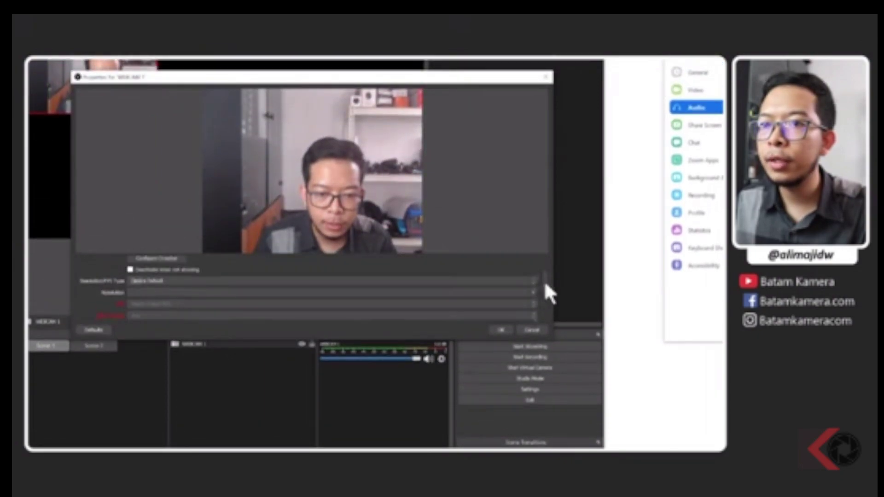
pyautogui.click(527, 281)
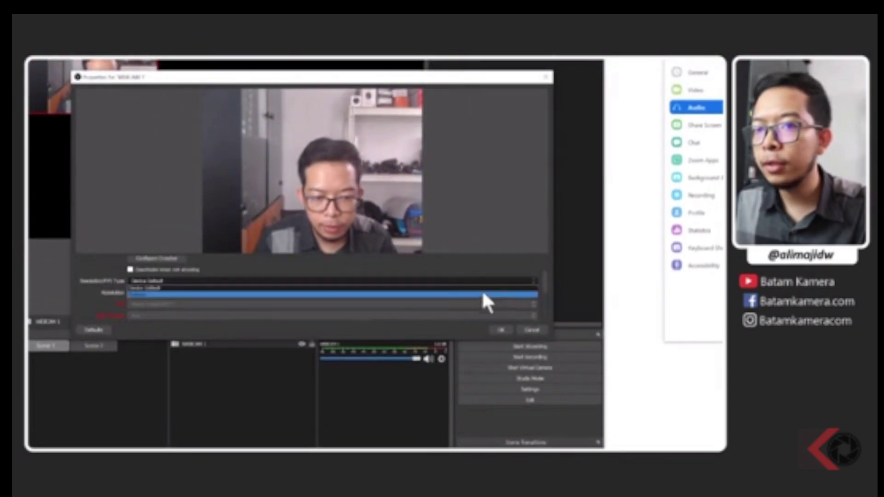
pyautogui.click(482, 293)
pyautogui.click(531, 291)
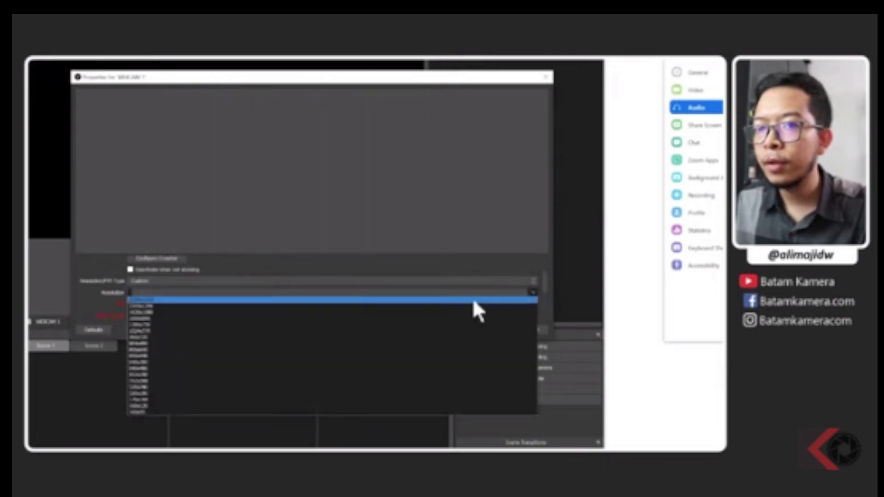
pyautogui.click(443, 307)
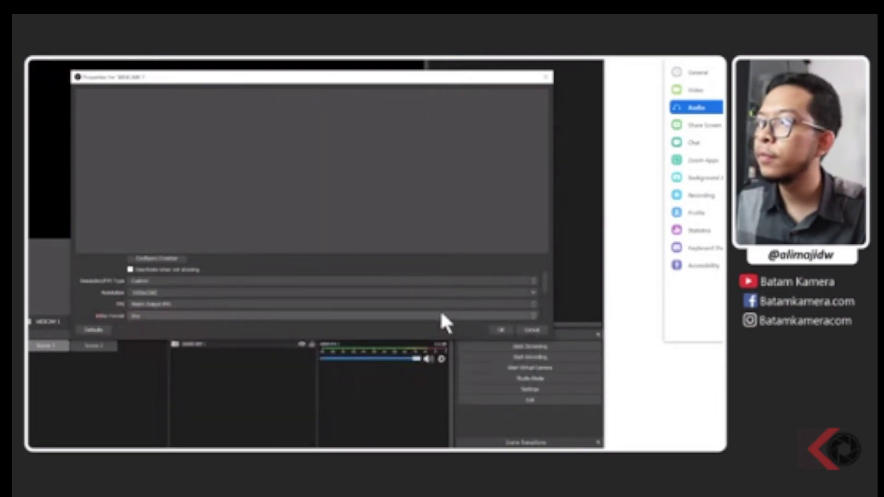
pyautogui.click(500, 330)
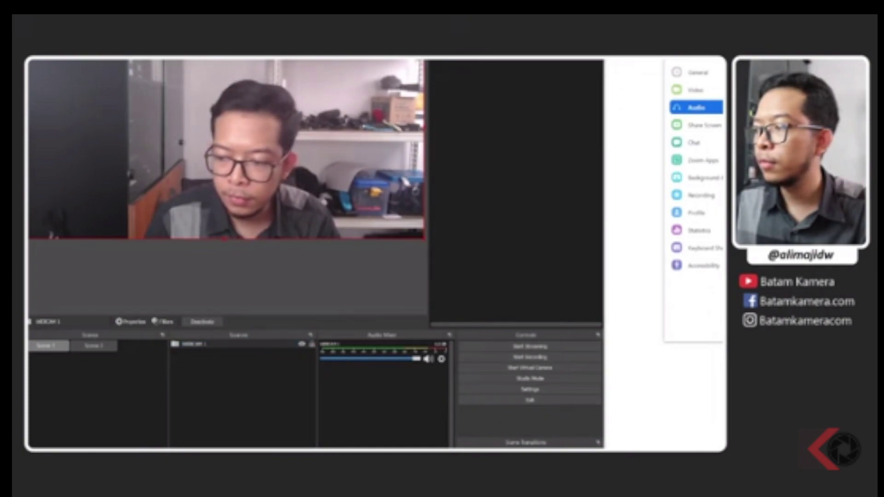
pyautogui.click(277, 393)
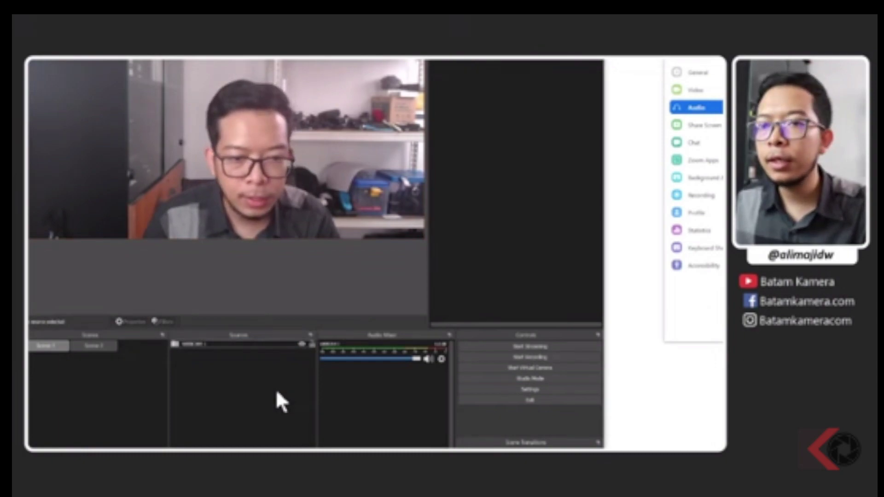
# Add a Media Source named "VIDEO" to Scene 2.
pyautogui.click(81, 347)
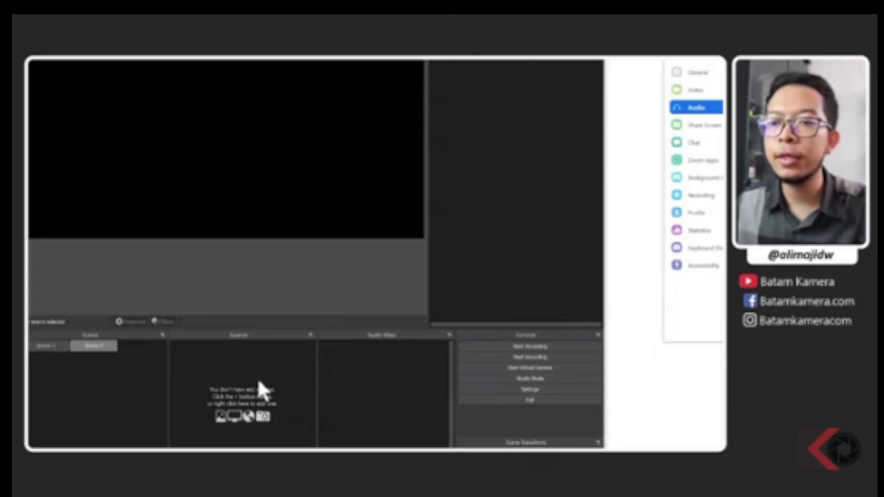
pyautogui.click(159, 433)
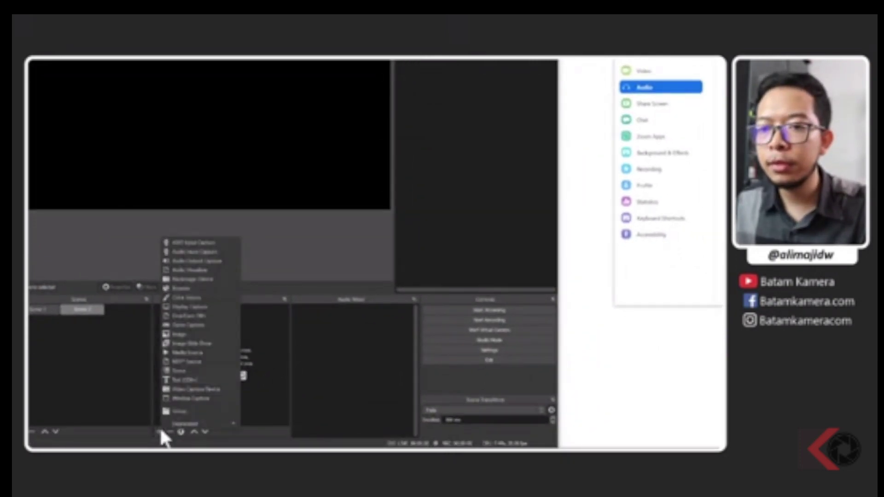
pyautogui.click(191, 350)
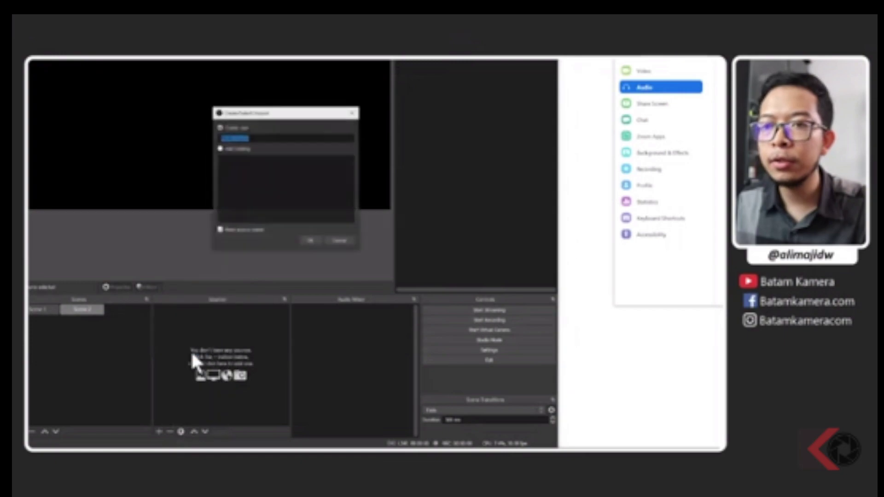
pyautogui.press('capslock')
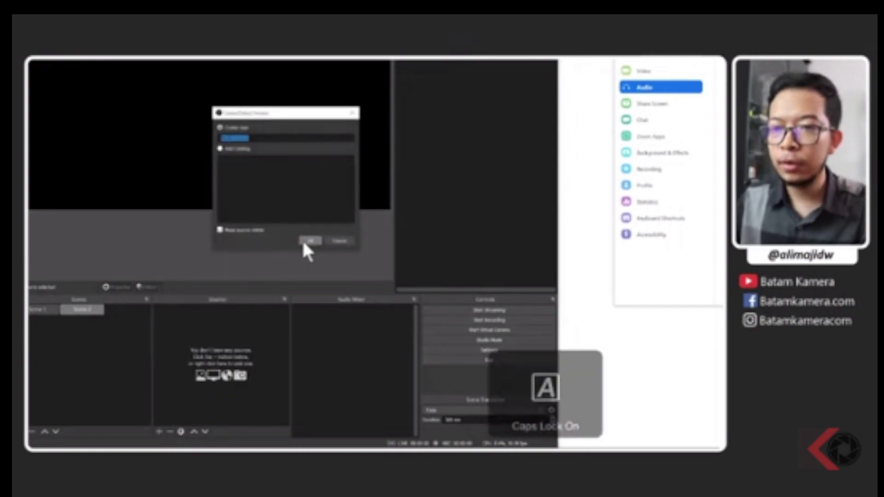
pyautogui.write('VIDEO')
pyautogui.click(305, 243)
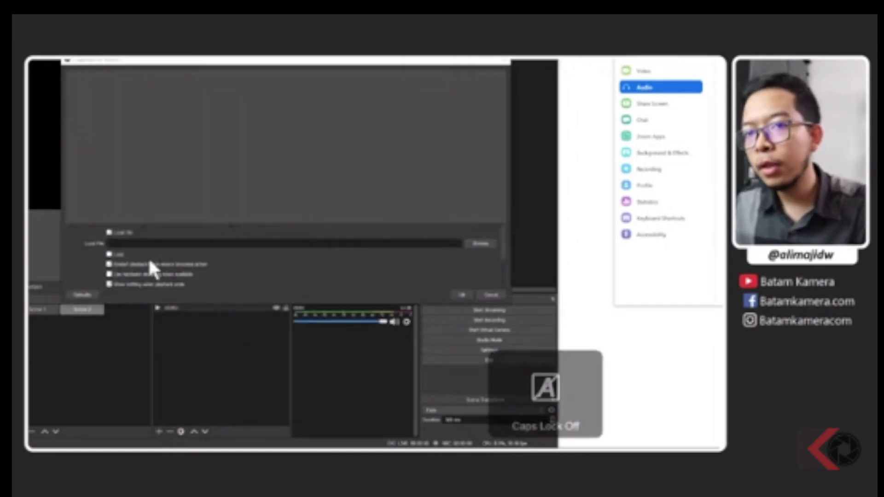
# Load the local file "Elektronomia - Sky High [NCS Release]" into the VIDEO source and confirm its properties.
pyautogui.click(485, 242)
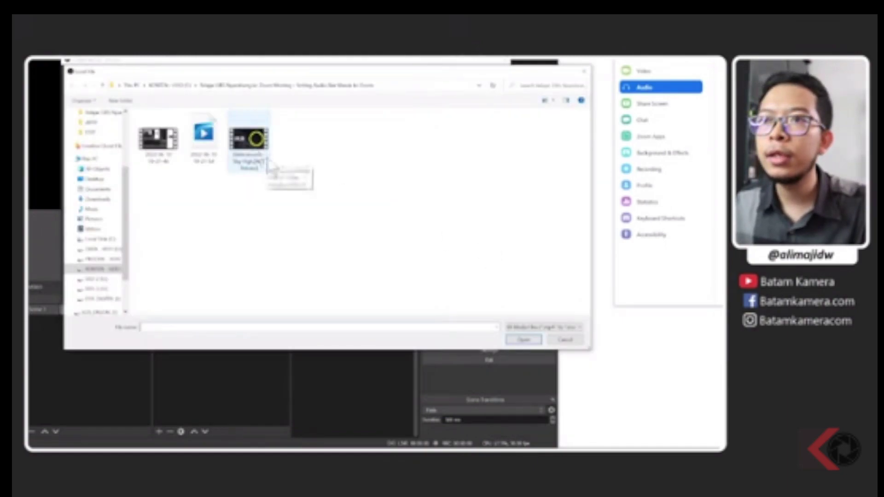
pyautogui.doubleClick(255, 140)
pyautogui.click(460, 295)
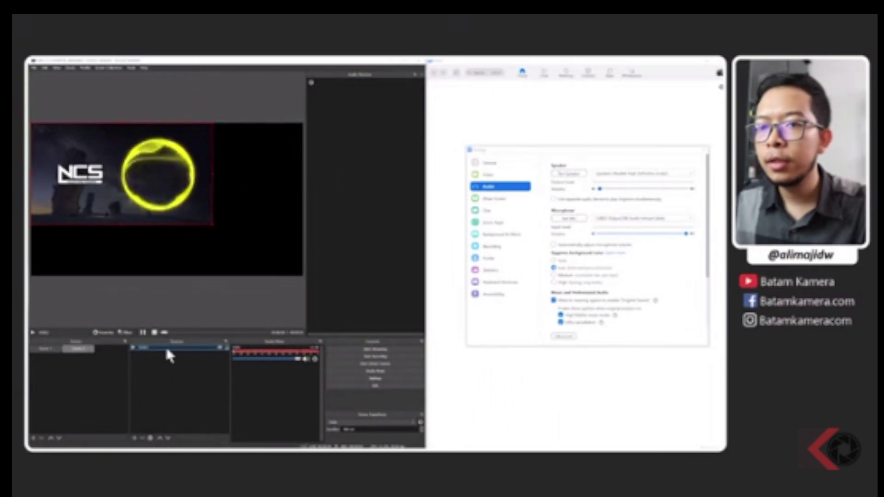
# Fit the VIDEO source to the screen in Scene 2.
pyautogui.rightClick(183, 195)
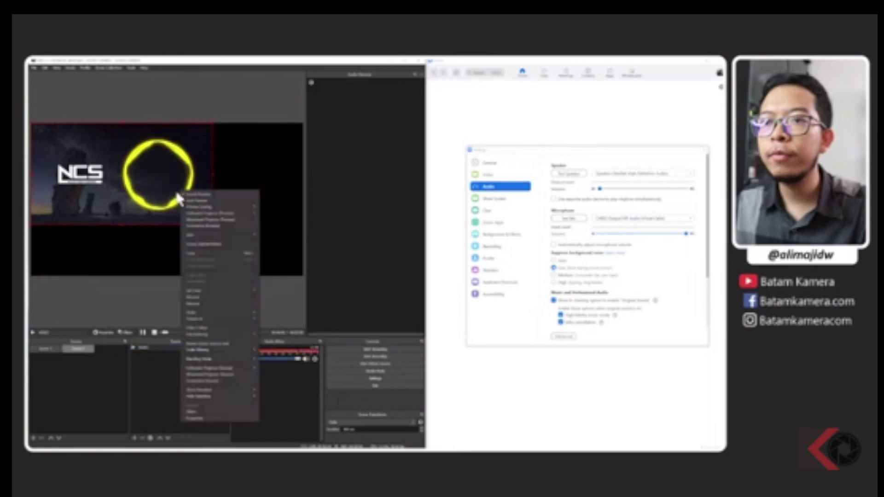
pyautogui.moveTo(239, 317)
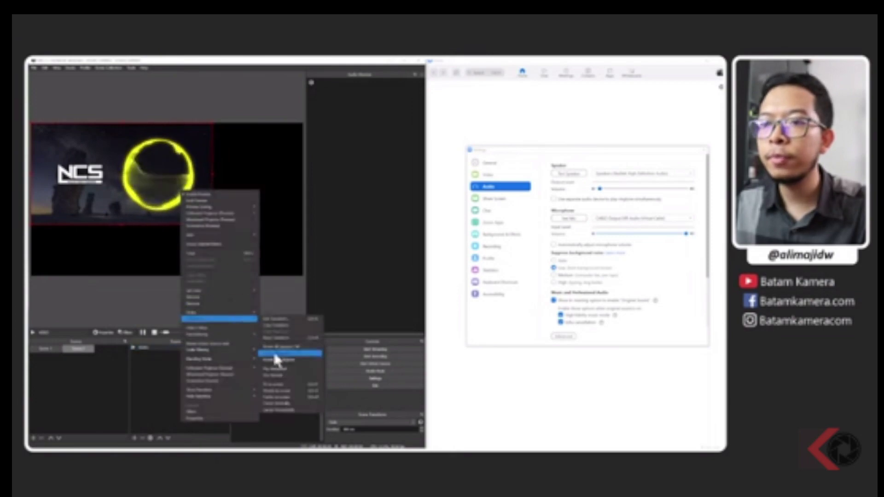
pyautogui.click(281, 383)
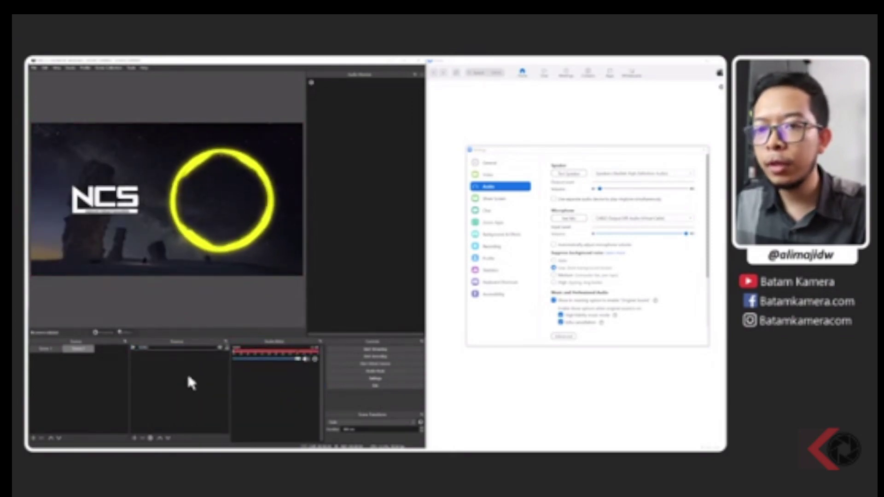
pyautogui.click(87, 371)
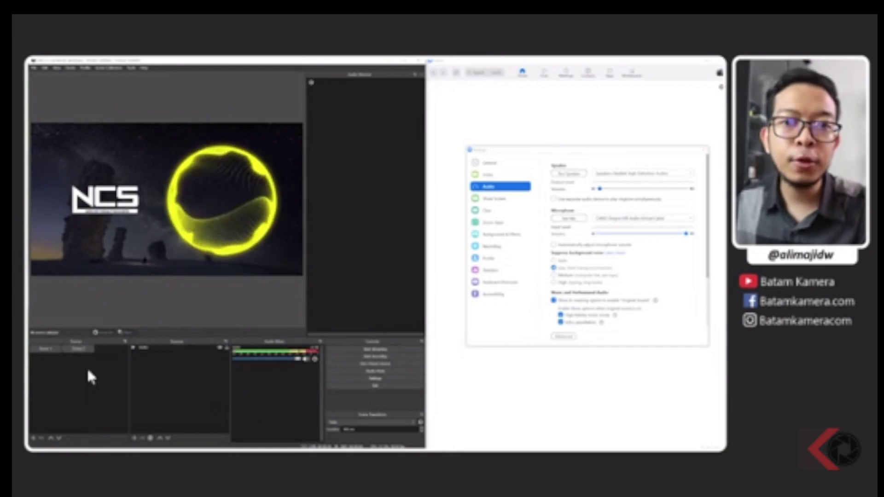
# Create a third scene with the default name and add a new Image source named "FRAME" to it.
pyautogui.click(35, 438)
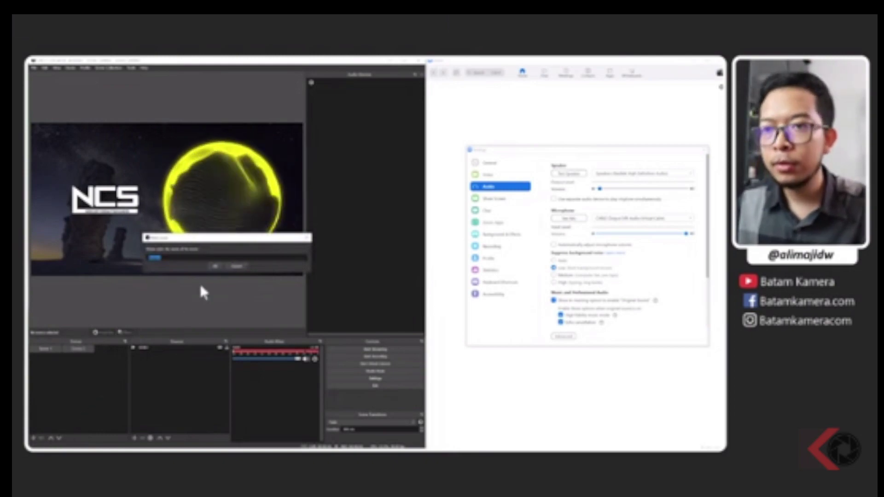
pyautogui.click(216, 266)
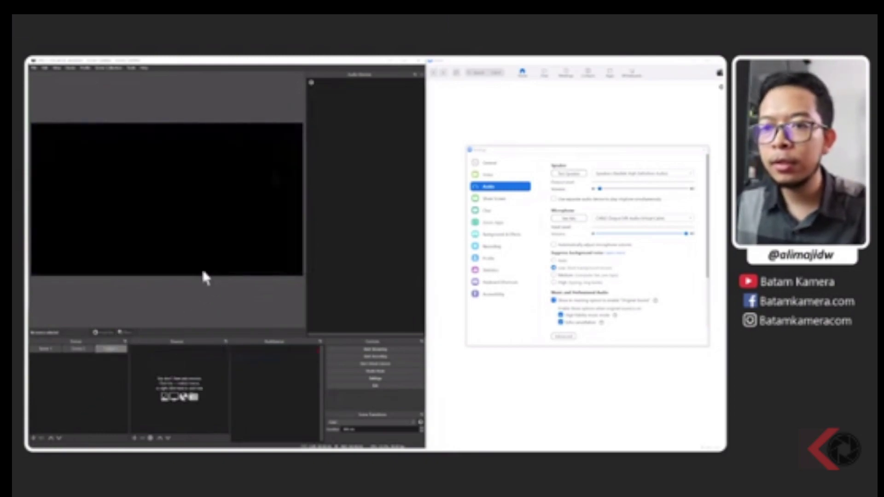
pyautogui.click(134, 439)
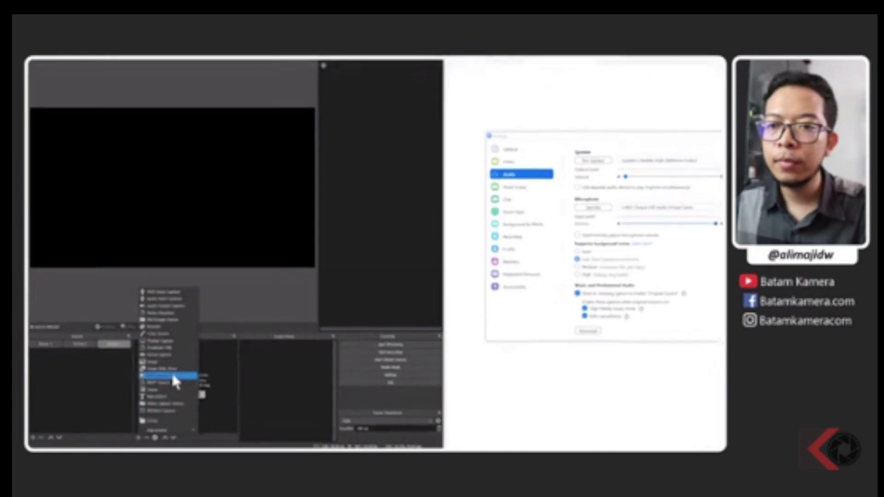
pyautogui.click(184, 352)
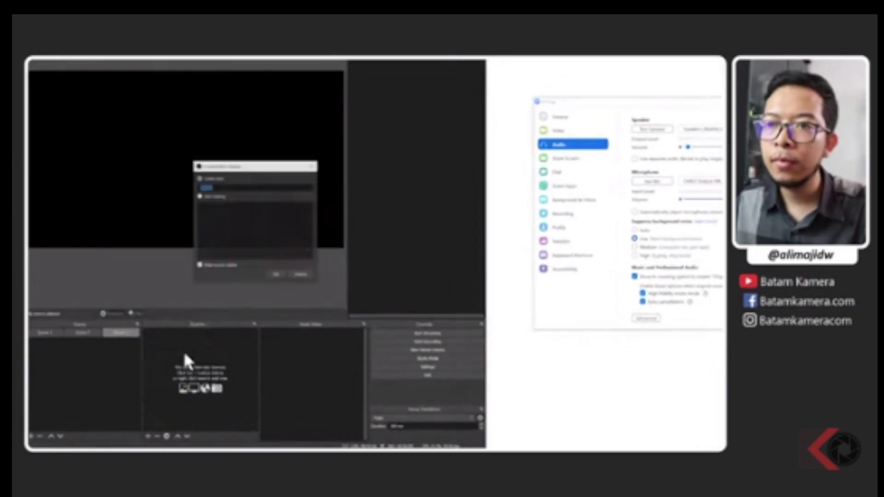
pyautogui.press('capslock')
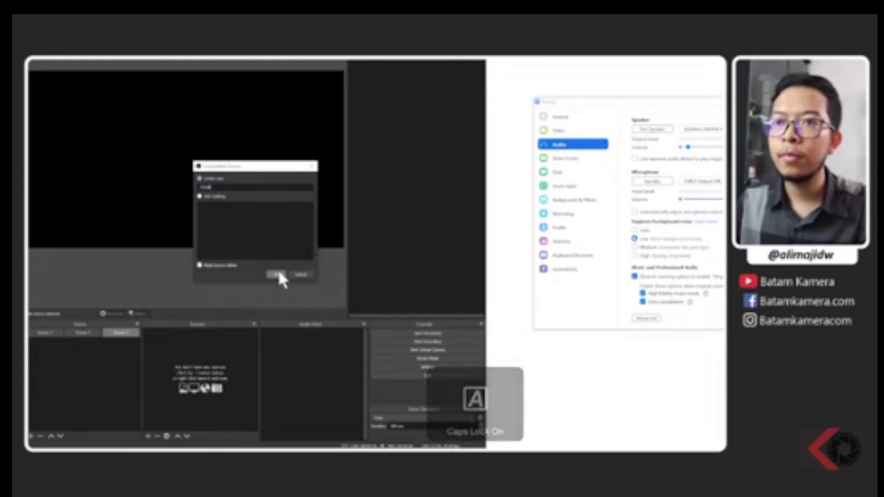
pyautogui.click(278, 274)
pyautogui.press('capslock')
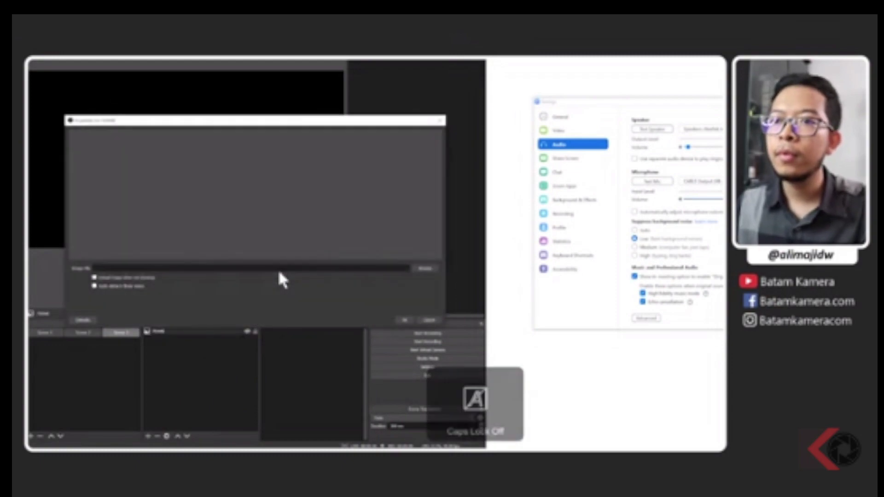
# Load the dark red background image with two orange-bordered frames into the FRAME source and confirm its properties.
pyautogui.click(424, 267)
pyautogui.doubleClick(262, 188)
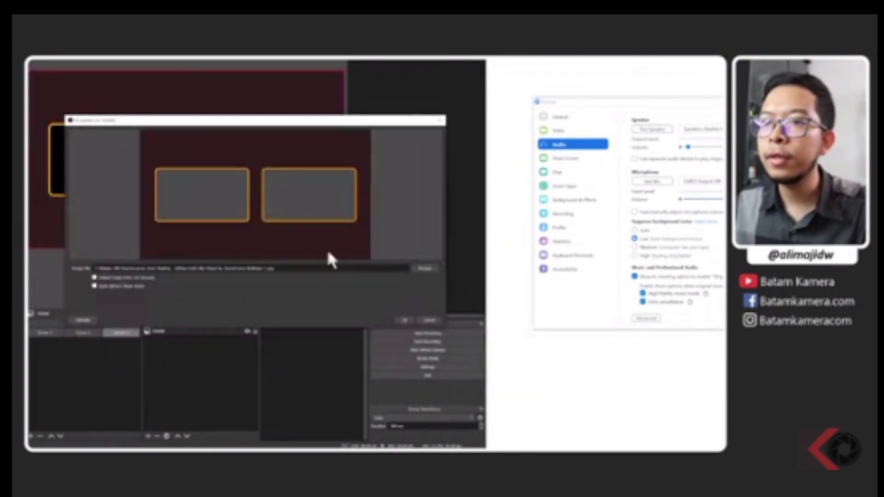
pyautogui.click(403, 321)
pyautogui.click(205, 360)
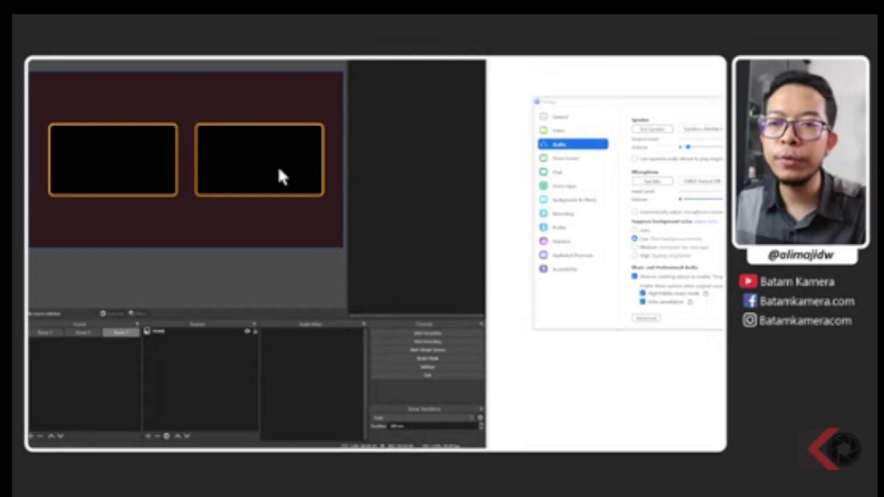
# Add the existing webcam source to Scene 3 as a Video Capture Device.
pyautogui.click(148, 436)
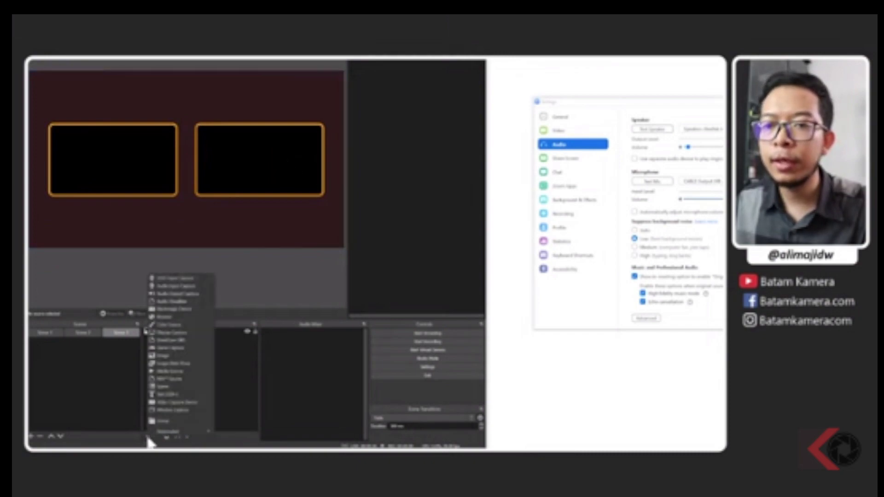
pyautogui.click(185, 403)
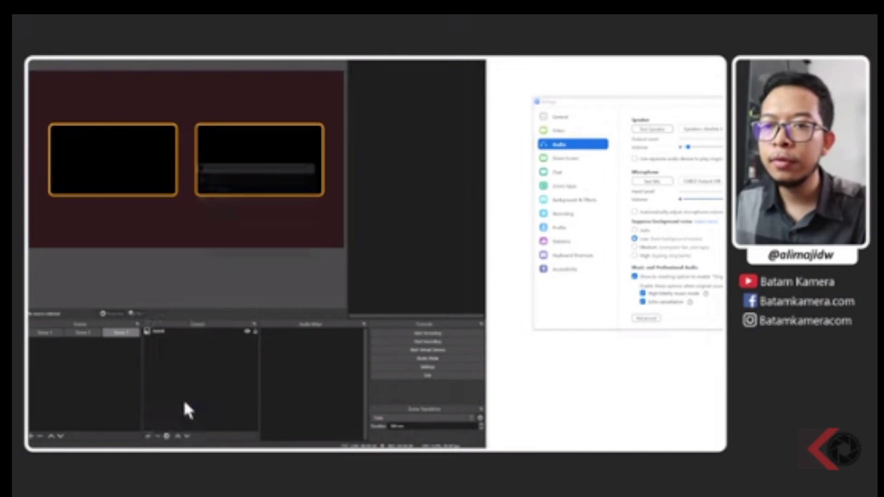
pyautogui.click(215, 206)
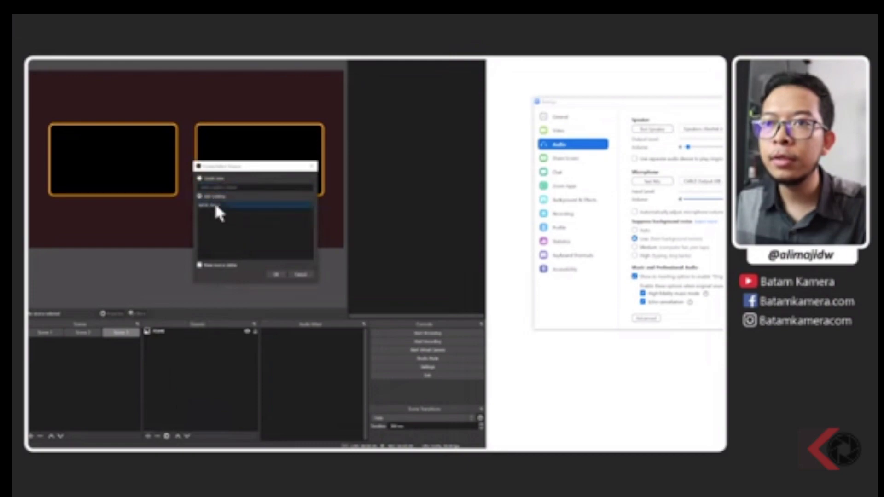
pyautogui.click(273, 270)
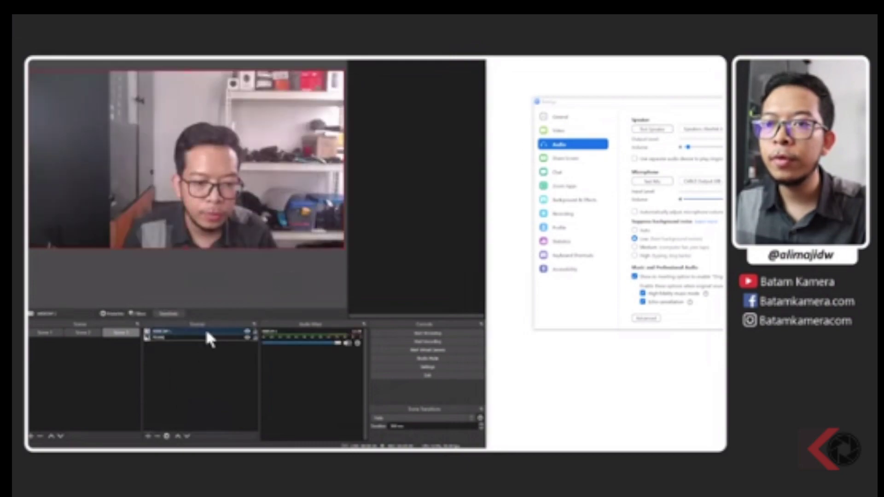
# Place the webcam source beneath FRAME in the source order and shrink and position it to fill the left frame opening.
pyautogui.moveTo(190, 332); pyautogui.dragTo(201, 339)
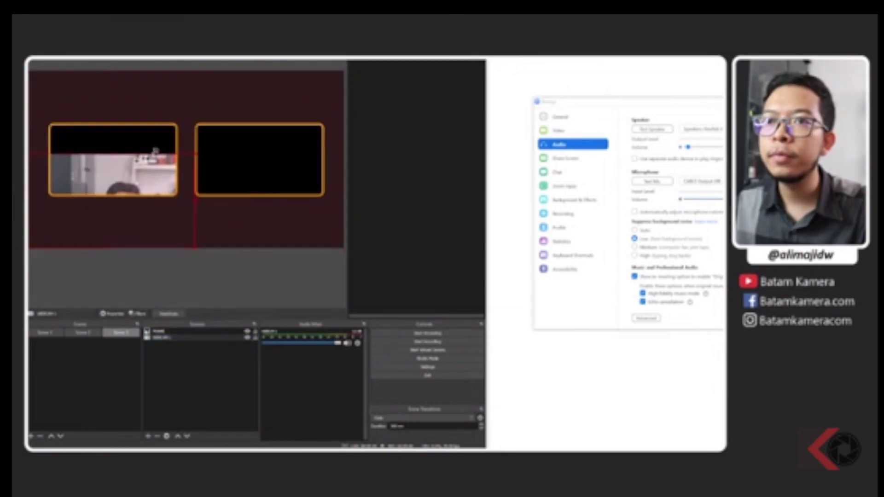
pyautogui.moveTo(335, 74); pyautogui.dragTo(197, 115)
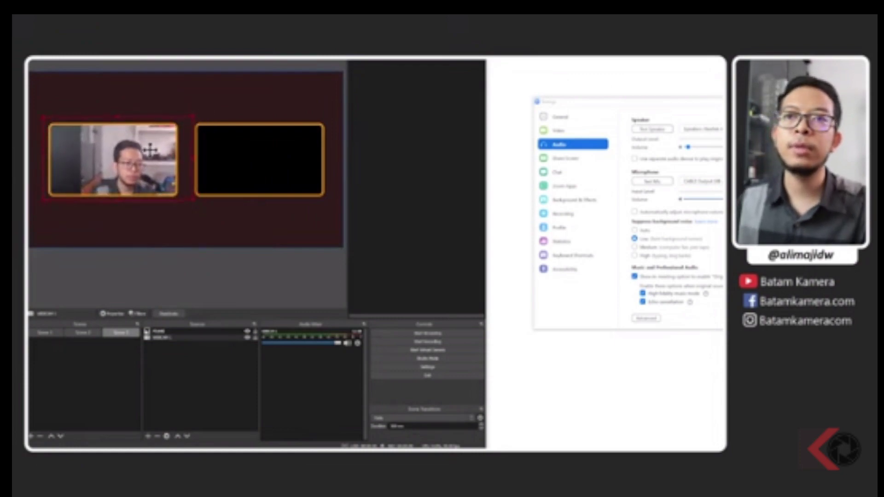
pyautogui.click(202, 365)
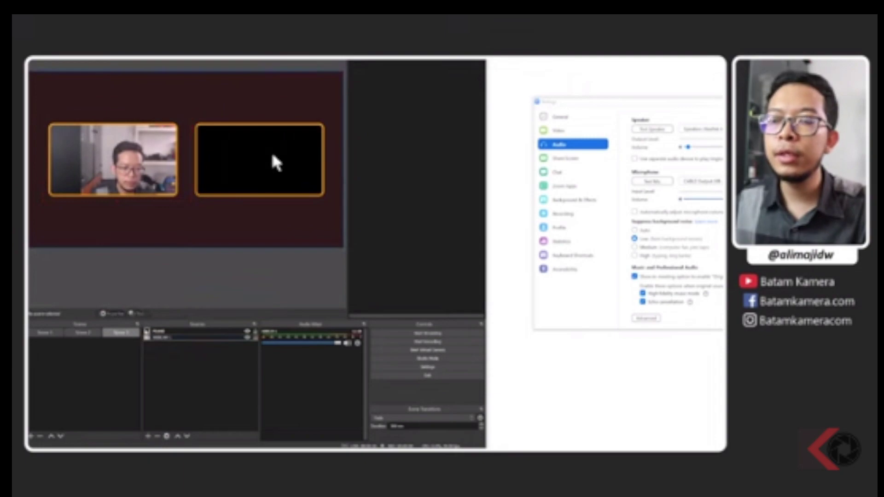
# Add the existing VIDEO media source to Scene 3.
pyautogui.click(149, 435)
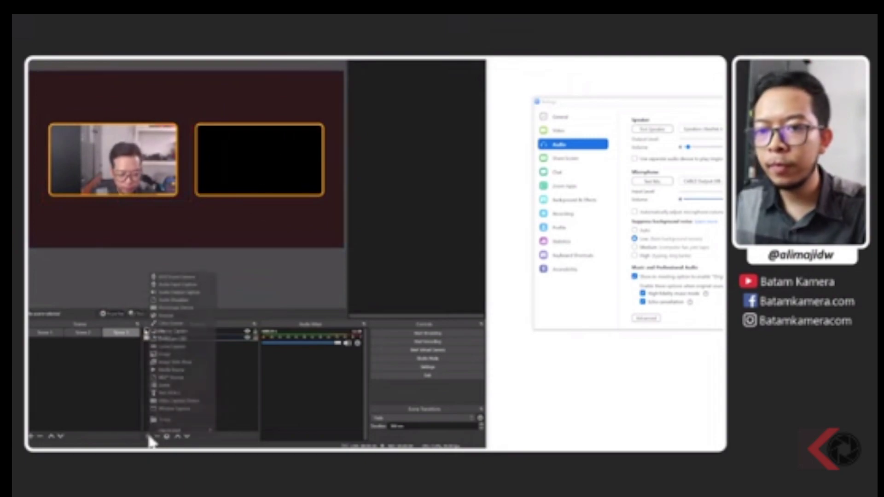
pyautogui.click(185, 377)
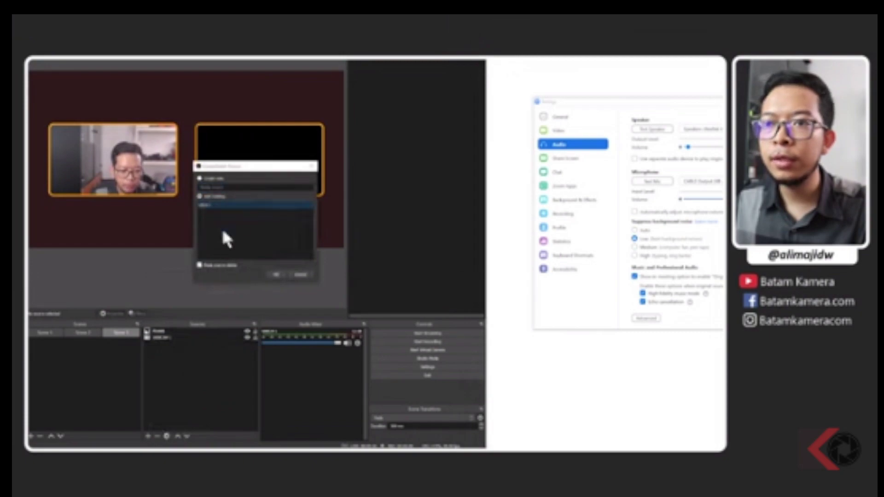
pyautogui.click(272, 276)
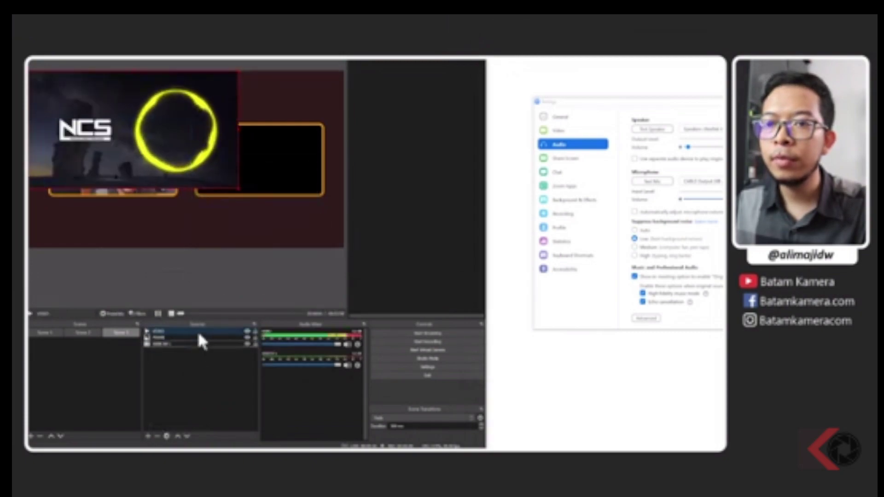
# Place the VIDEO source beneath FRAME in the source order and resize and position it to fill the right frame opening.
pyautogui.moveTo(196, 332); pyautogui.dragTo(196, 340)
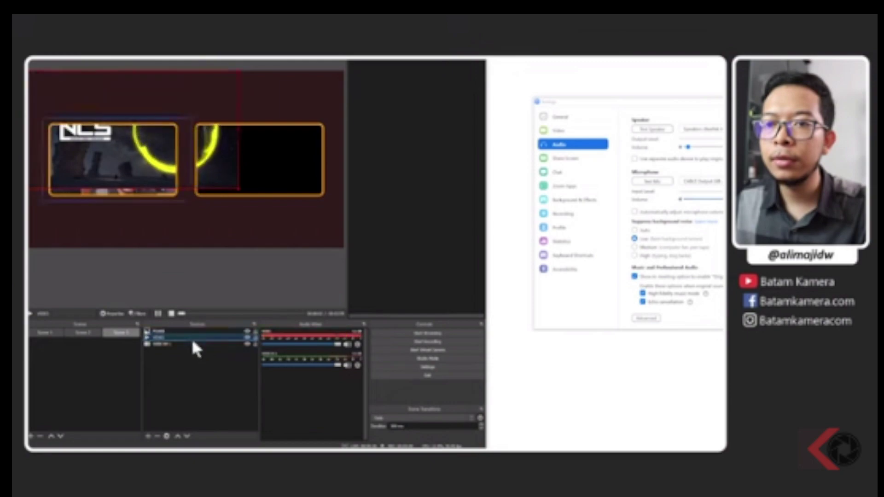
pyautogui.moveTo(175, 92); pyautogui.dragTo(258, 118)
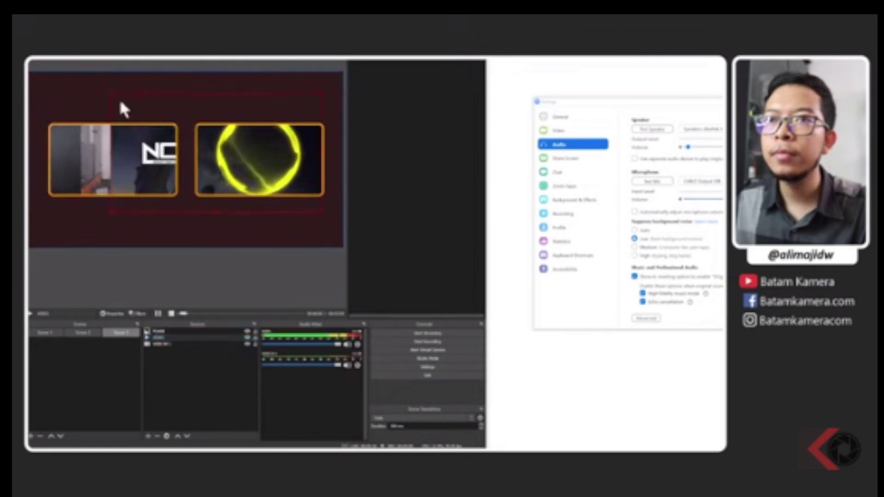
pyautogui.moveTo(110, 95); pyautogui.dragTo(174, 144)
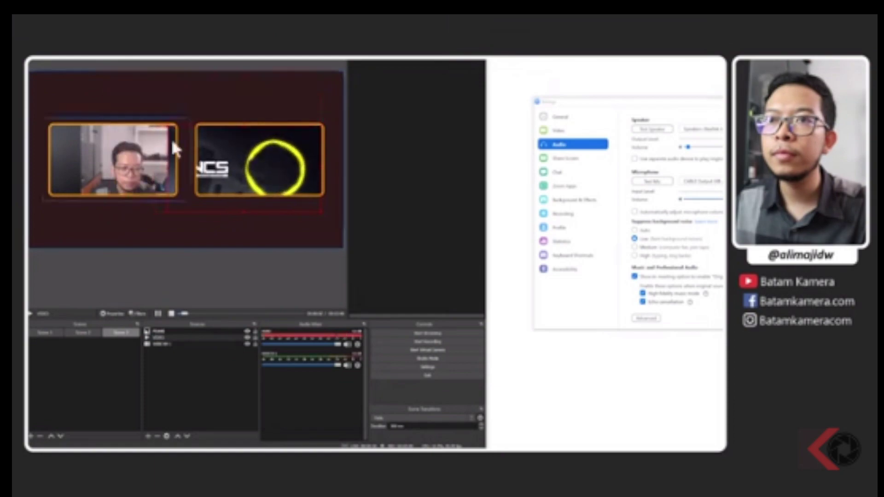
pyautogui.moveTo(225, 170); pyautogui.dragTo(241, 174)
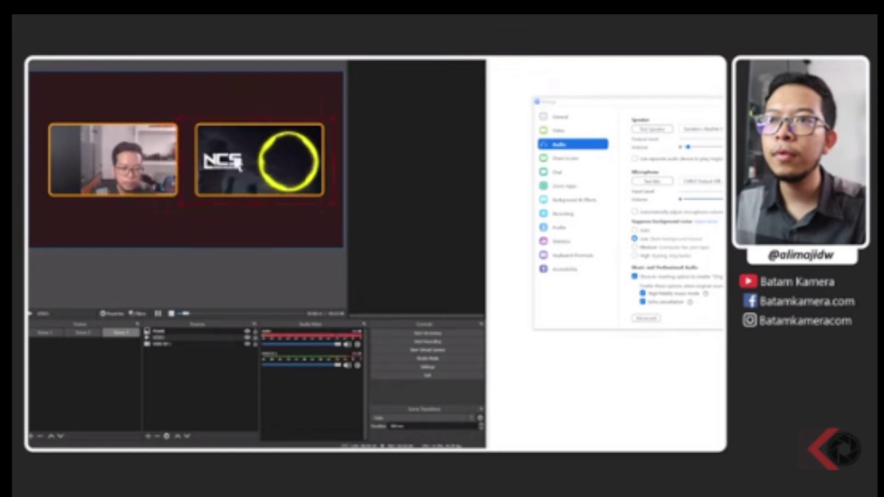
pyautogui.click(188, 379)
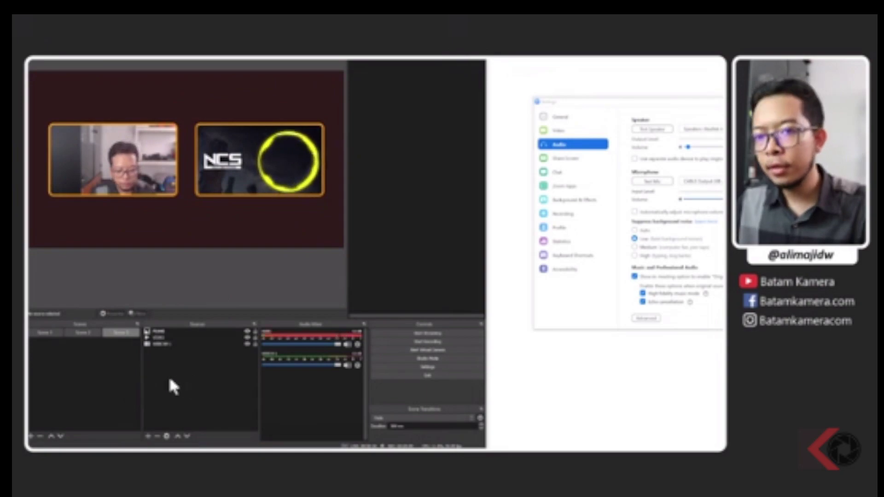
# Switch to Scene 1 and set Mic/Auxiliary Audio to the Samson Meteor Mic in the audio settings, applying the change.
pyautogui.click(57, 333)
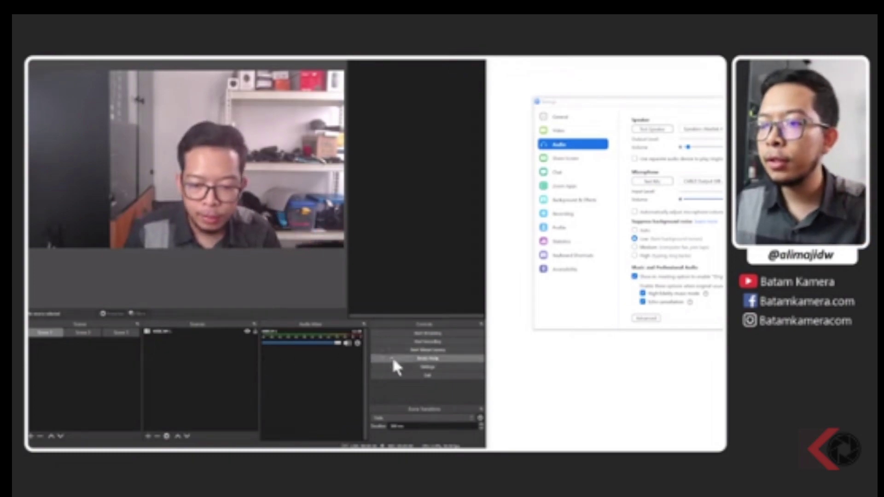
pyautogui.click(410, 367)
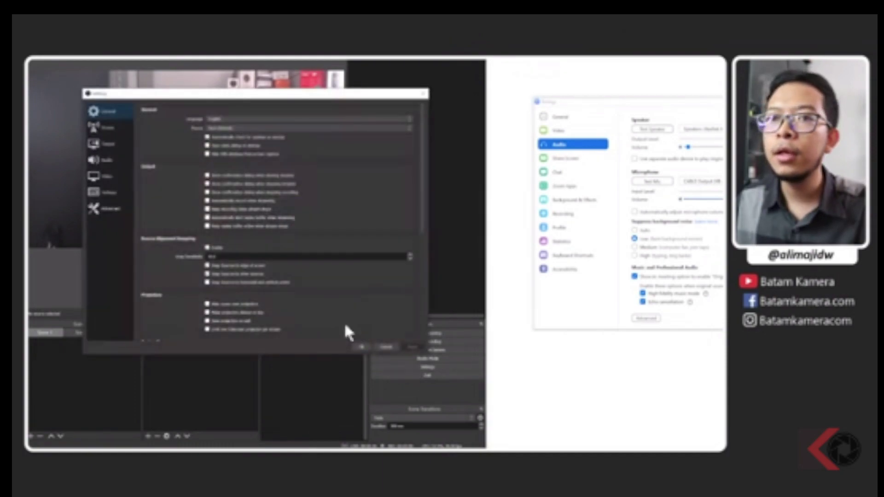
pyautogui.click(113, 161)
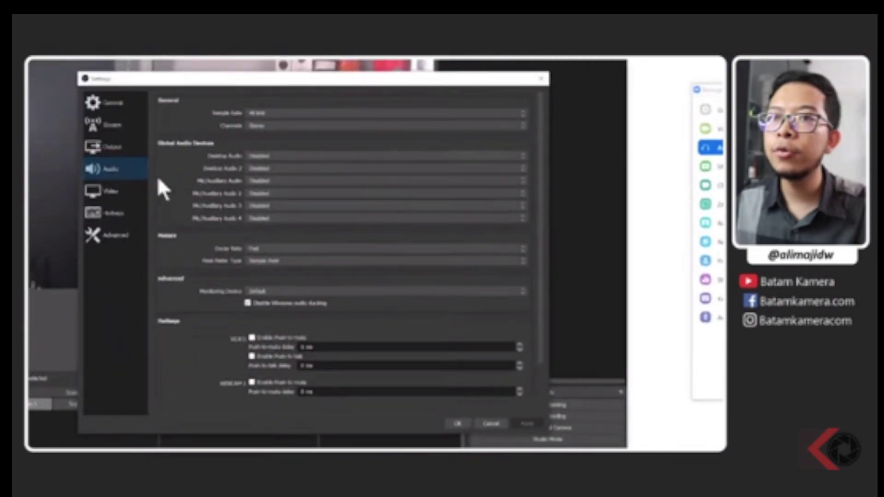
pyautogui.click(279, 181)
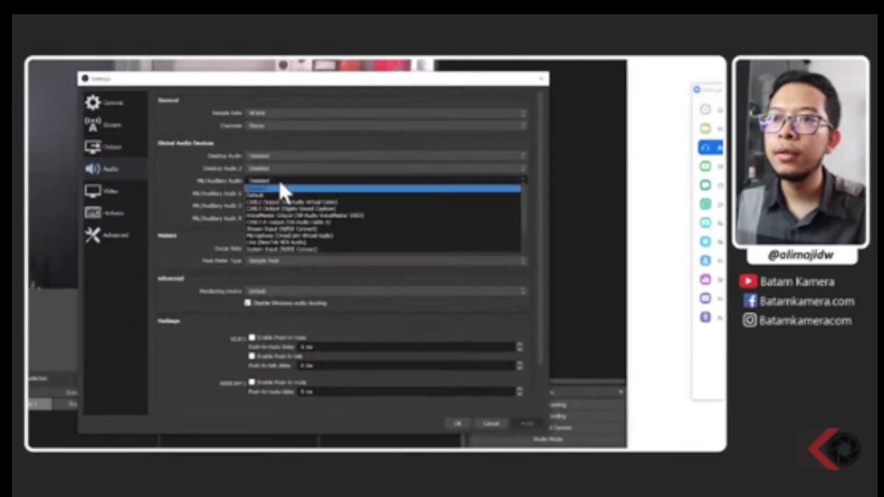
pyautogui.scroll(-2, 323, 214)
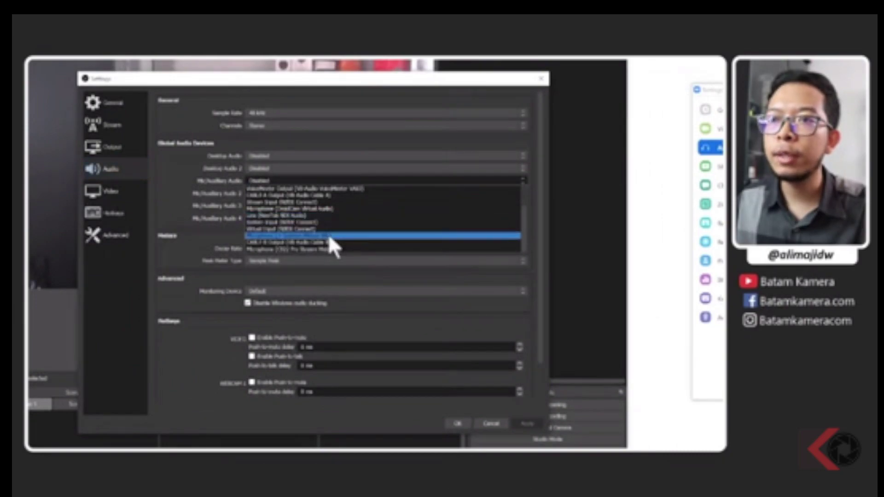
pyautogui.click(330, 236)
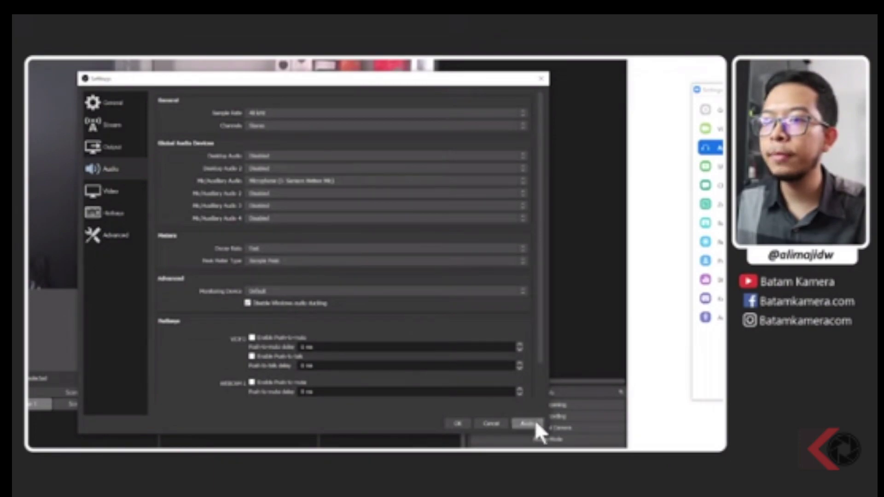
pyautogui.click(459, 422)
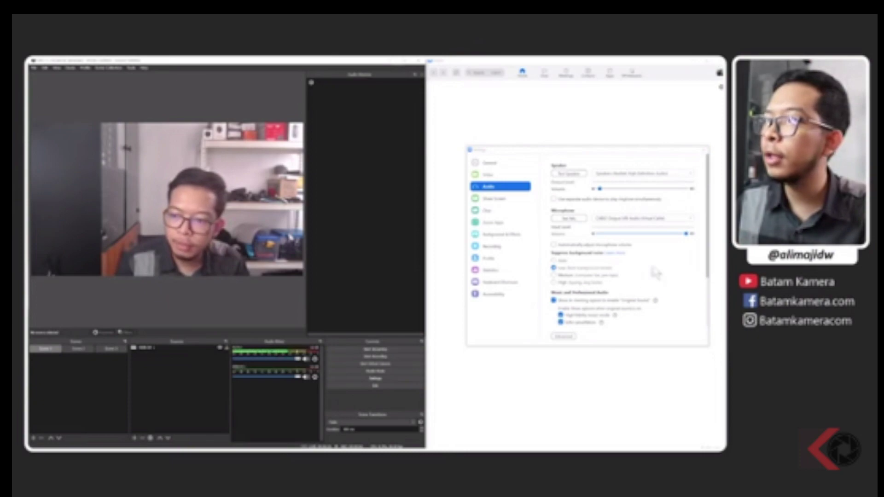
# Select CABLE Output (VB-Audio Virtual Cable) as the microphone in Zoom's audio settings.
pyautogui.click(653, 219)
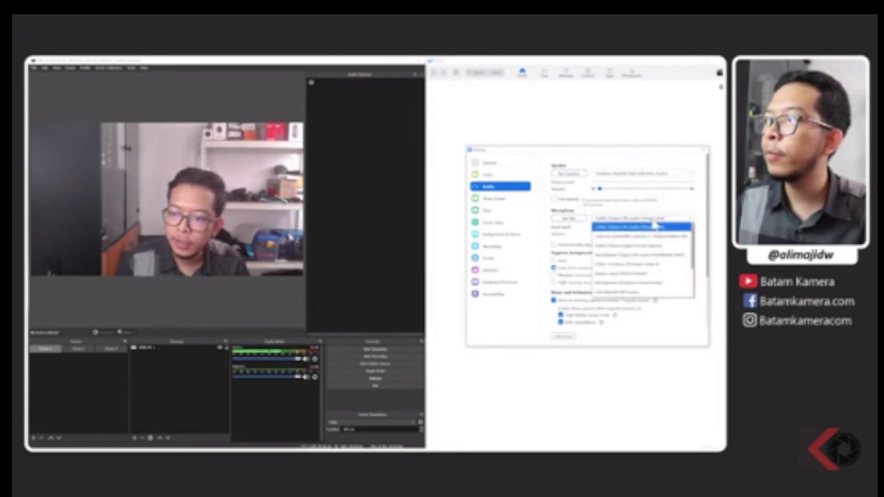
pyautogui.click(641, 225)
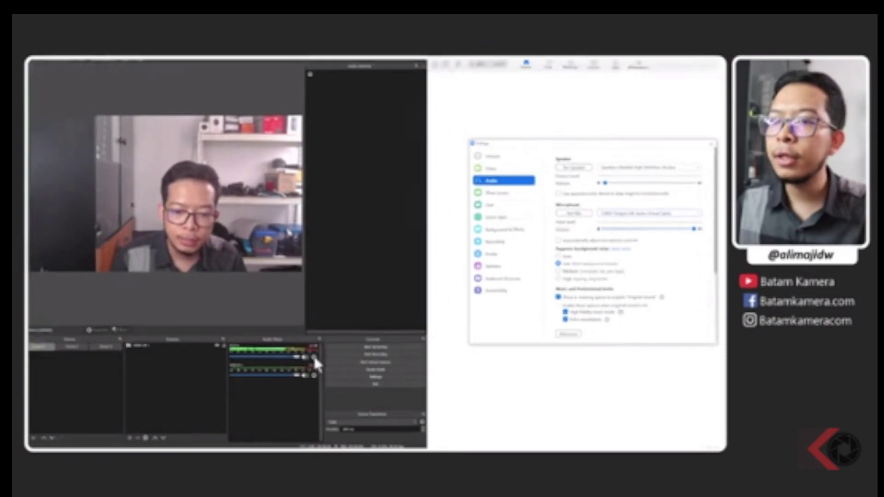
# Add an Audio Monitor filter to the Mic/Aux source, keeping the default filter name.
pyautogui.click(314, 357)
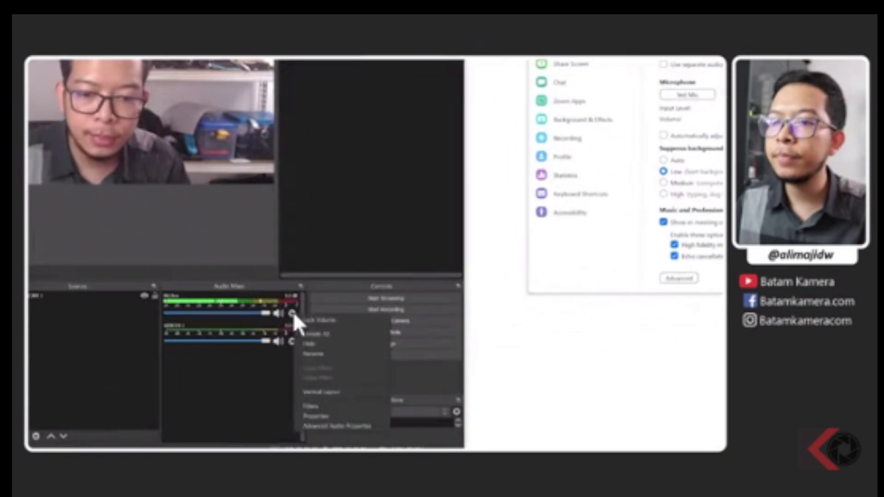
pyautogui.click(319, 405)
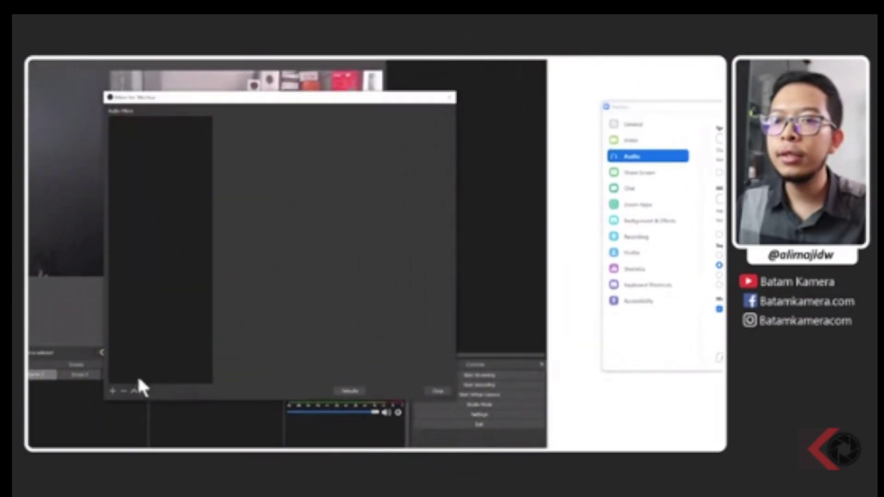
pyautogui.click(112, 389)
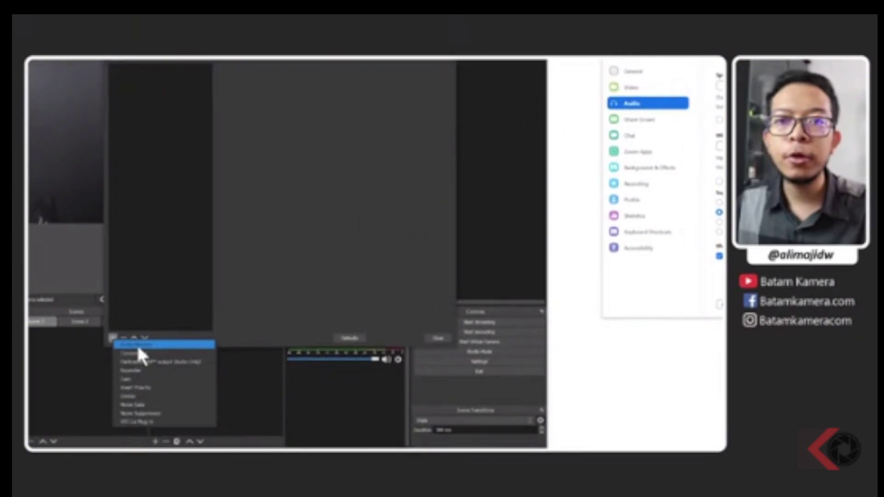
pyautogui.click(138, 347)
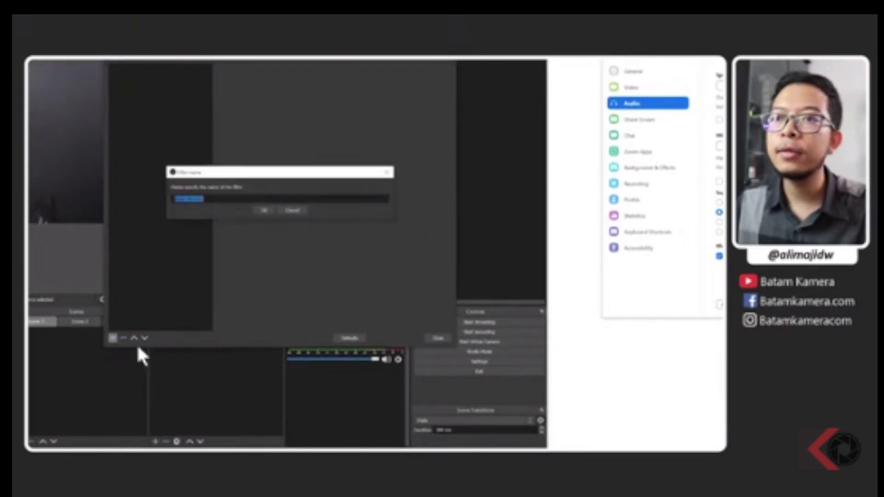
pyautogui.click(258, 211)
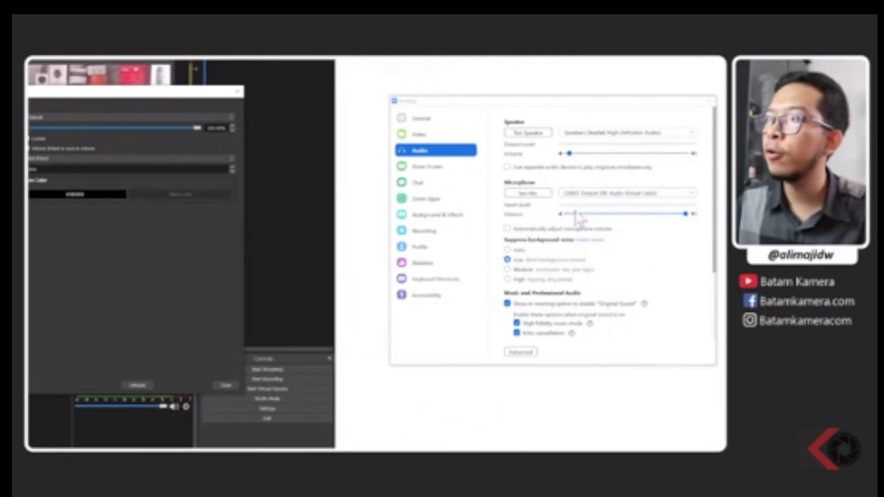
# Set the microphone's Audio Monitor device to Speakers (VB-Audio Virtual Cable) and close the filter settings.
pyautogui.click(88, 117)
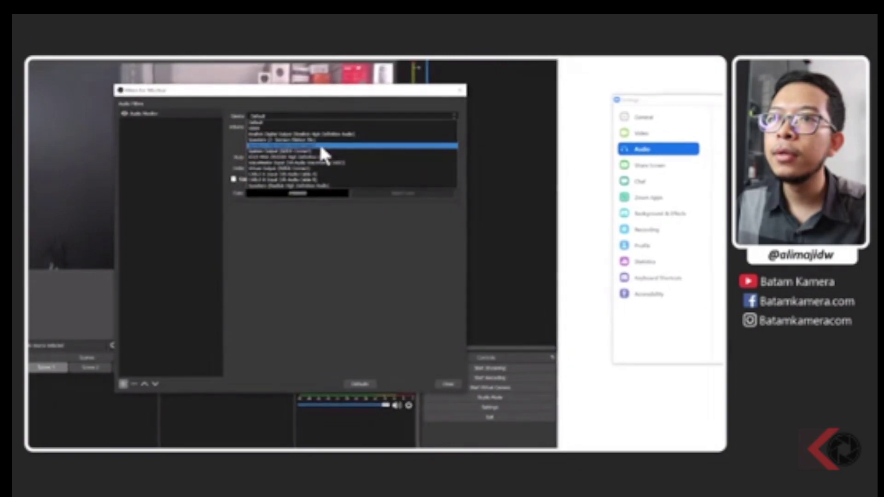
pyautogui.click(291, 147)
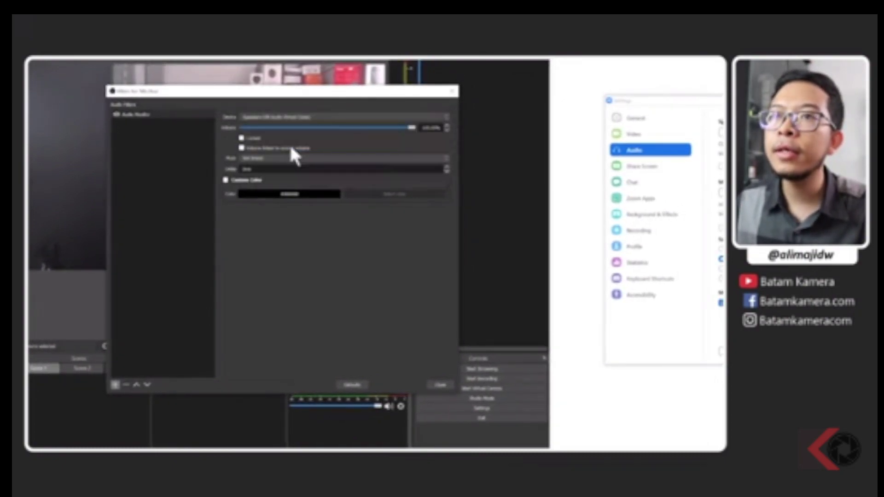
pyautogui.click(432, 384)
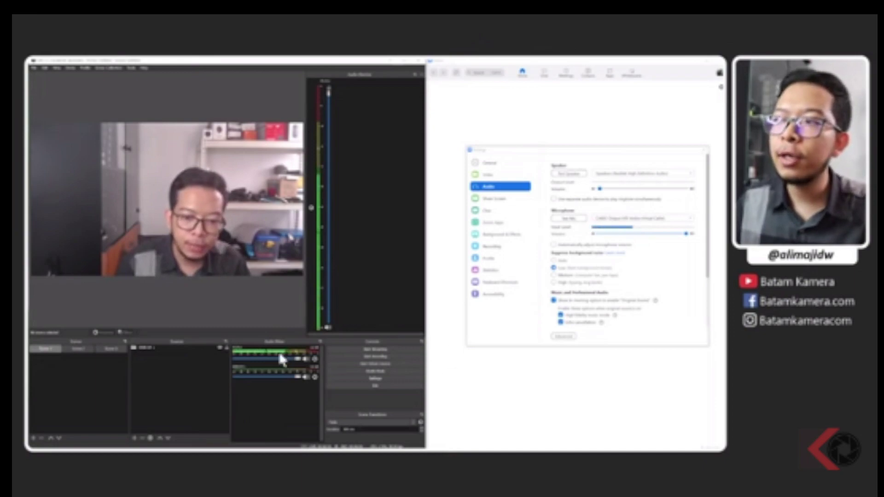
# Preview Scene 2, return to Scene 1, and test the microphone's monitor volume by lowering it and restoring it to full.
pyautogui.click(87, 350)
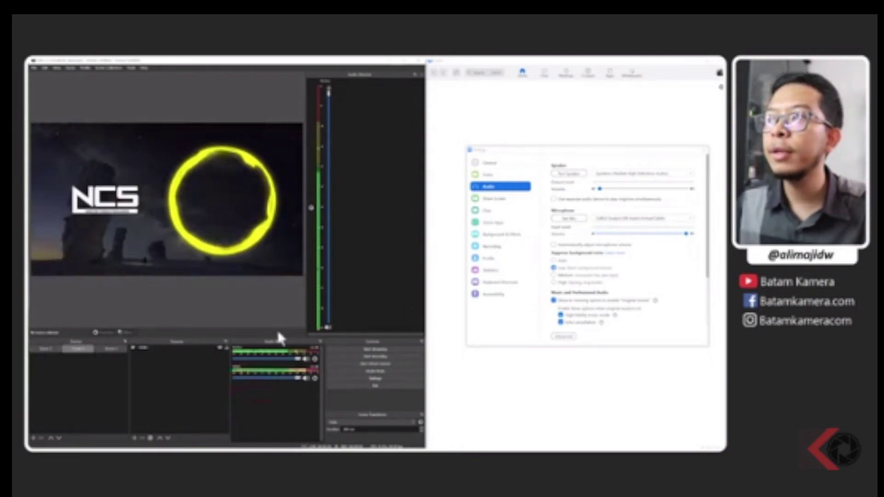
pyautogui.click(55, 349)
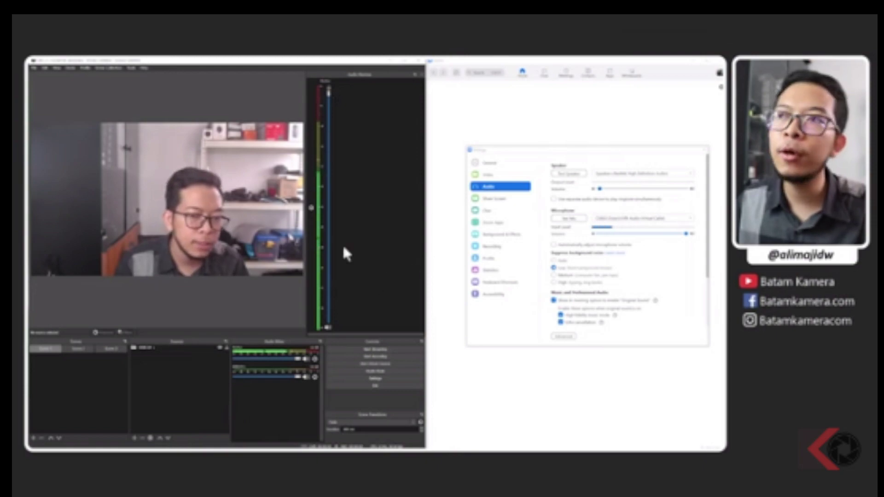
pyautogui.moveTo(327, 95); pyautogui.dragTo(330, 166)
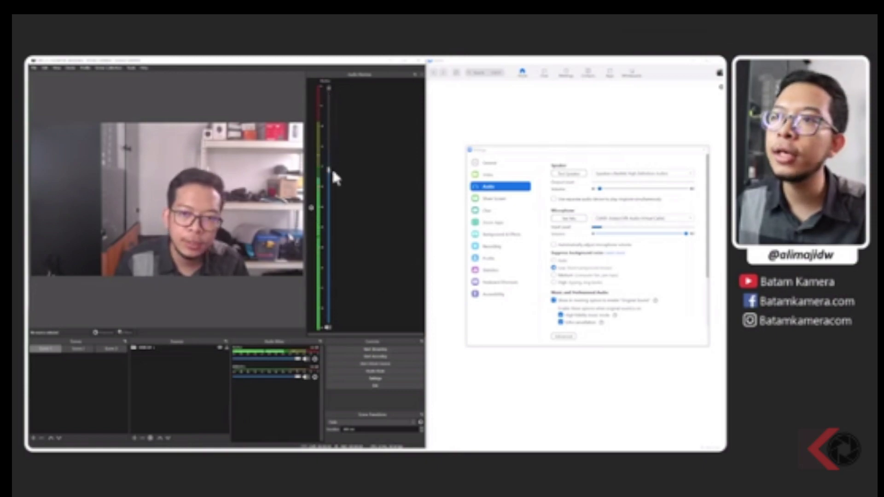
pyautogui.moveTo(328, 255); pyautogui.dragTo(327, 79)
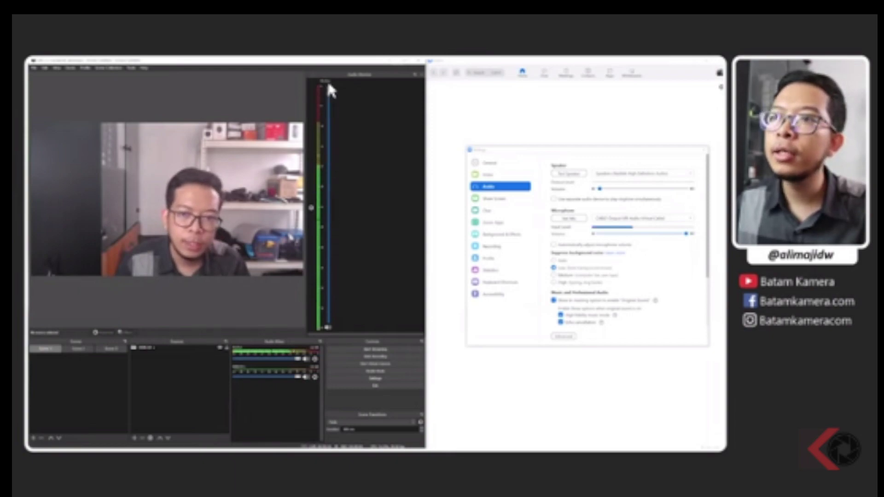
# Link the Audio Monitor volume to the source volume in the Mic/Aux filters.
pyautogui.click(315, 359)
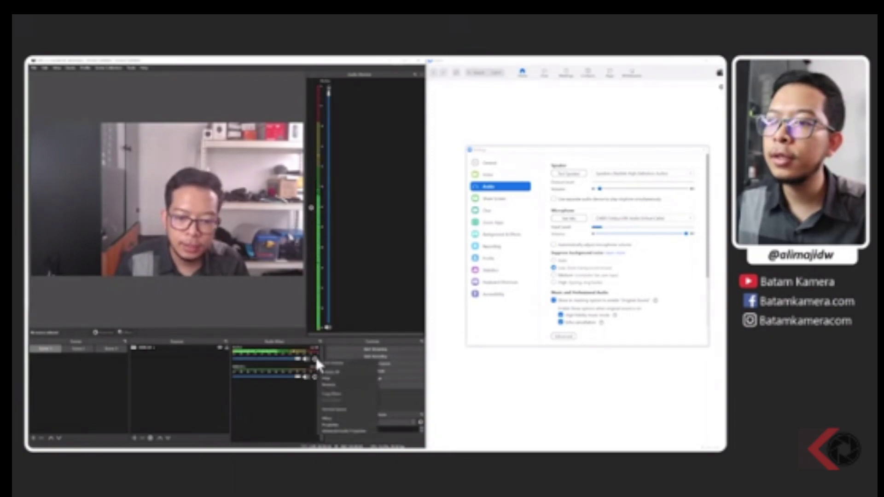
pyautogui.click(341, 419)
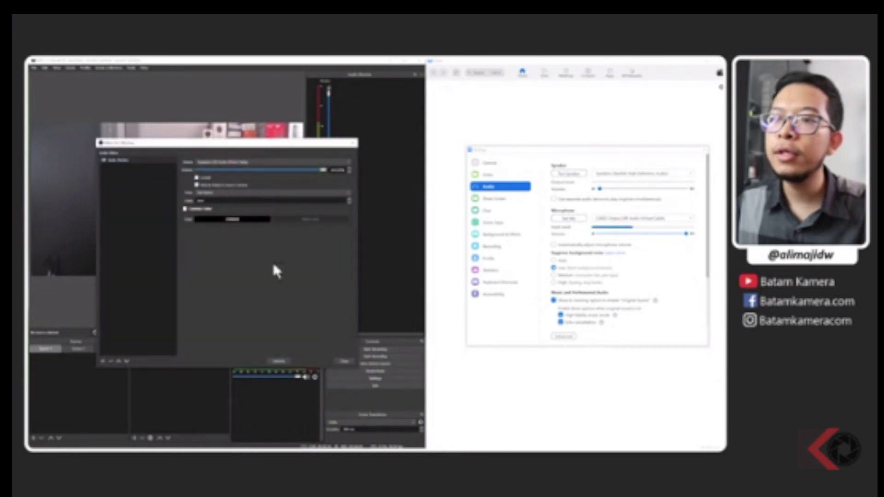
pyautogui.click(340, 359)
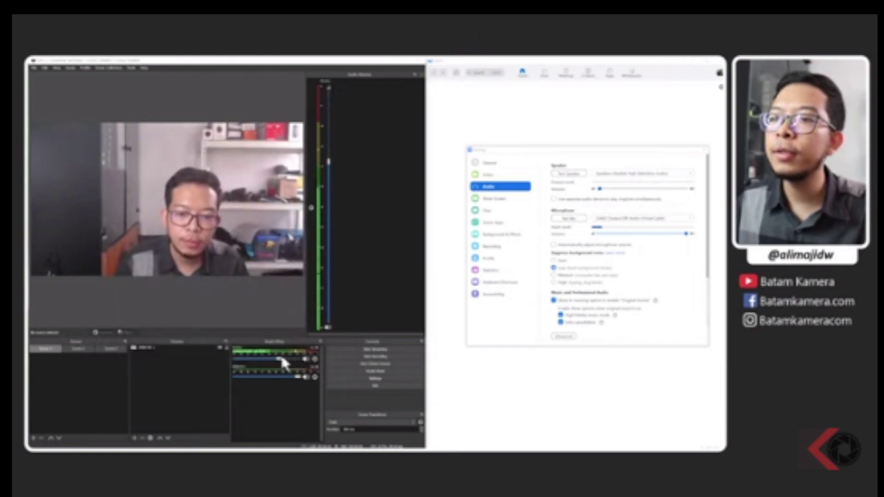
# Test the linked monitor volume by lowering the microphone's mixer level and restoring it to full.
pyautogui.moveTo(281, 359); pyautogui.dragTo(298, 360)
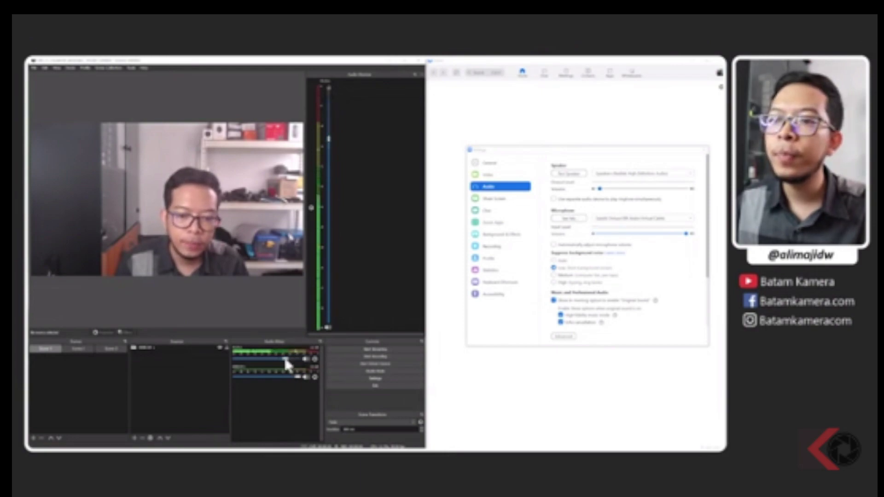
pyautogui.moveTo(286, 359); pyautogui.dragTo(315, 341)
pyautogui.moveTo(328, 88); pyautogui.dragTo(329, 161)
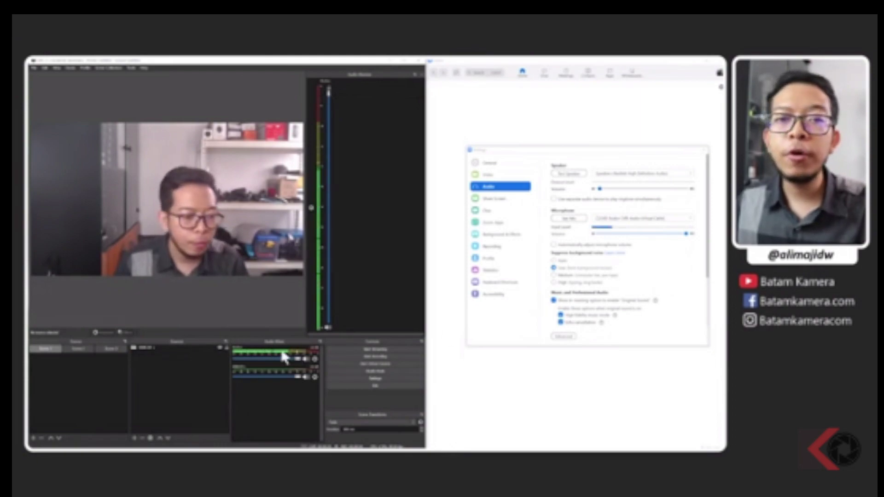
# Switch to Scene 2 and add an Audio Monitor filter to the VIDEO source, keeping the default filter name.
pyautogui.click(87, 353)
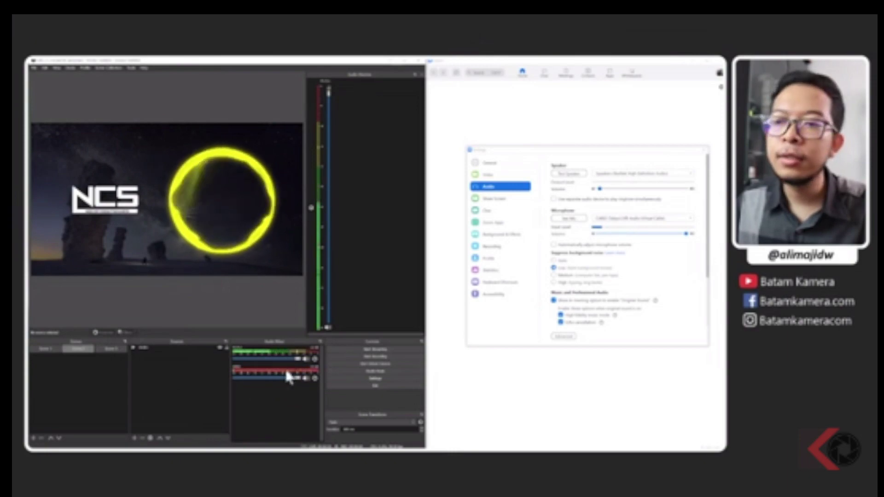
pyautogui.click(315, 378)
pyautogui.click(324, 439)
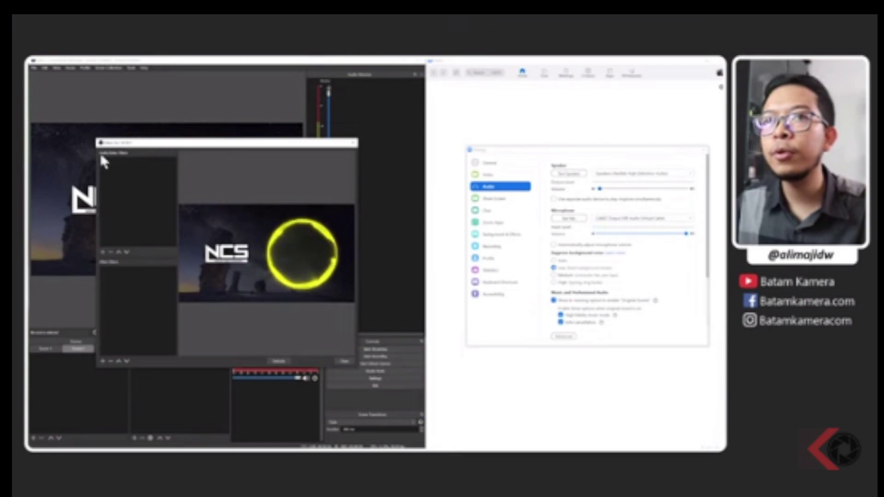
pyautogui.click(103, 252)
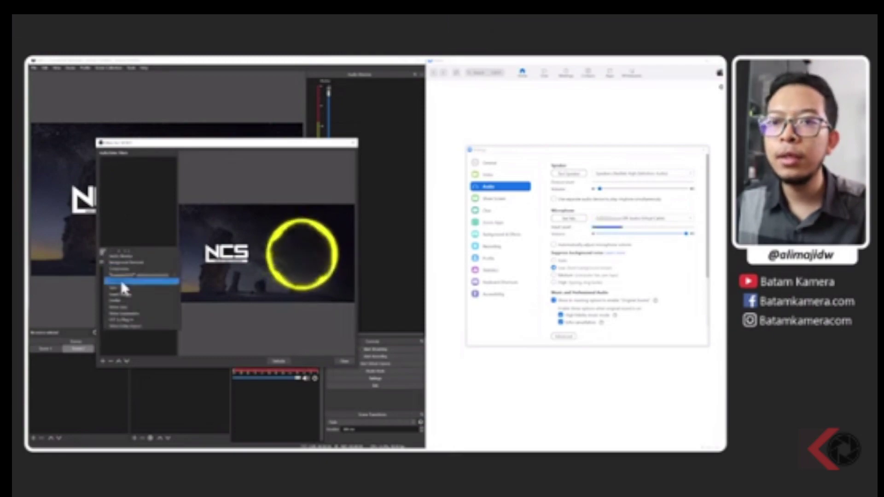
pyautogui.click(134, 257)
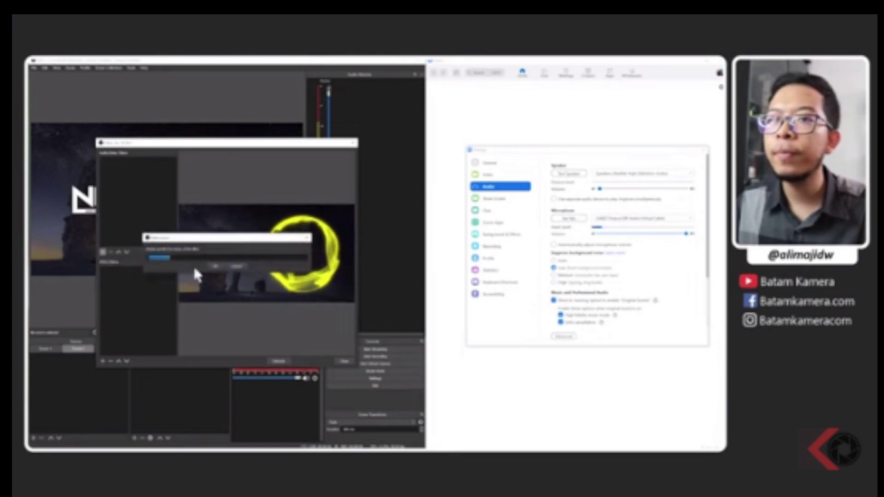
pyautogui.press('Return')
# Set VIDEO's Audio Monitor device to Speakers (VB-Audio Virtual Cable), link its volume to the source volume, and close the filters.
pyautogui.click(231, 236)
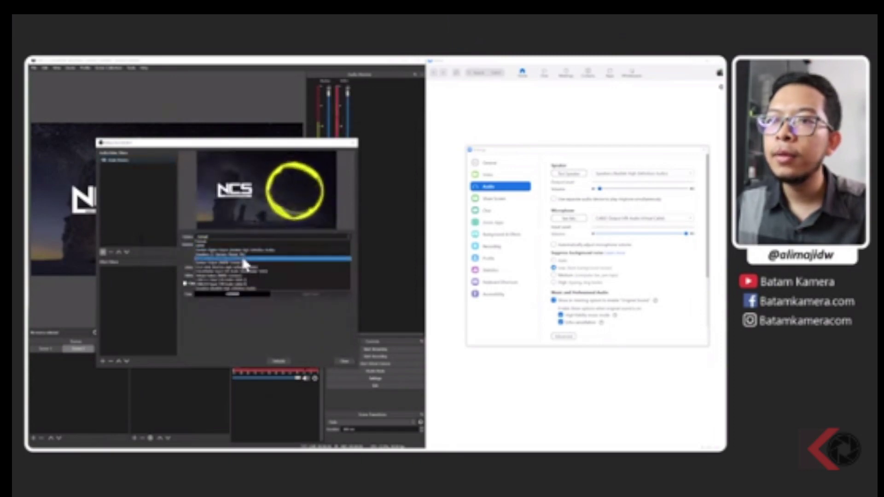
pyautogui.click(239, 252)
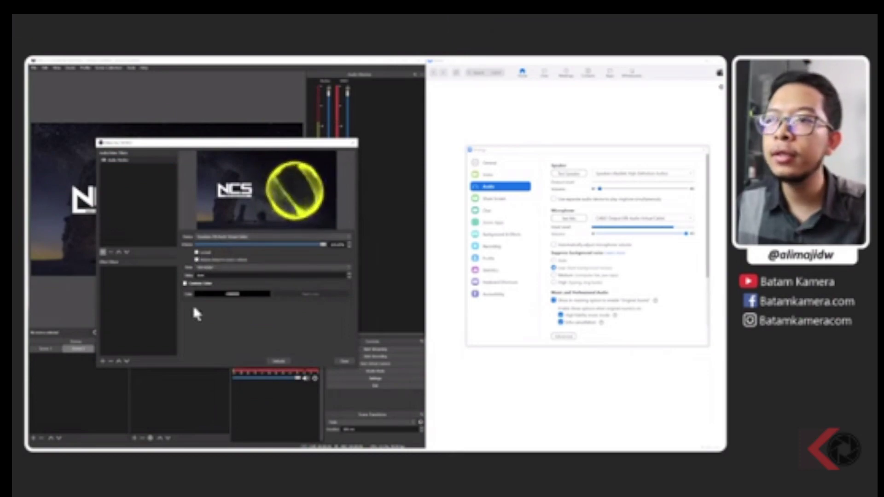
pyautogui.click(343, 360)
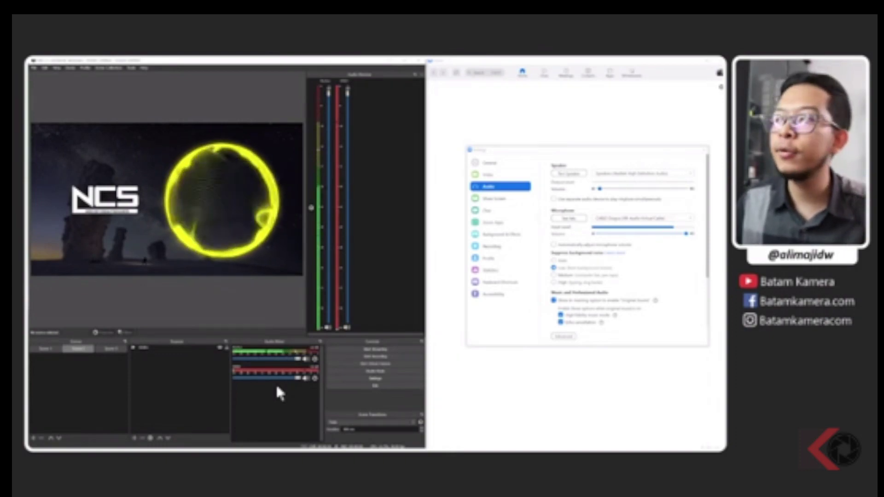
# Test the mixer by varying the VIDEO volume in Scene 2, and lowering and restoring the VIDEO and microphone volumes in Scene 3.
pyautogui.moveTo(274, 383)
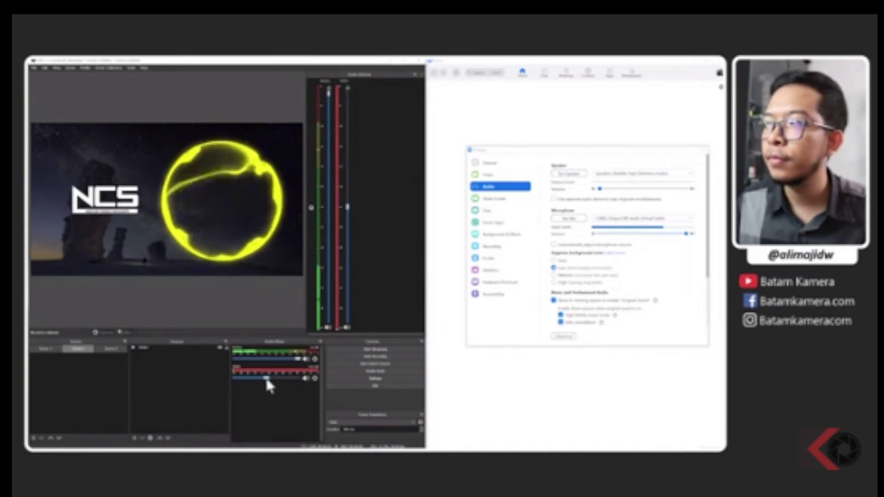
pyautogui.moveTo(267, 381); pyautogui.dragTo(289, 384)
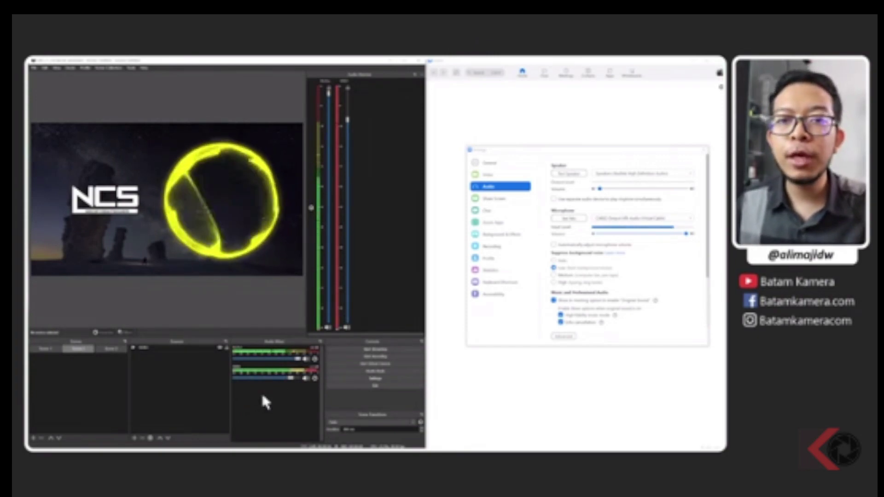
pyautogui.click(118, 351)
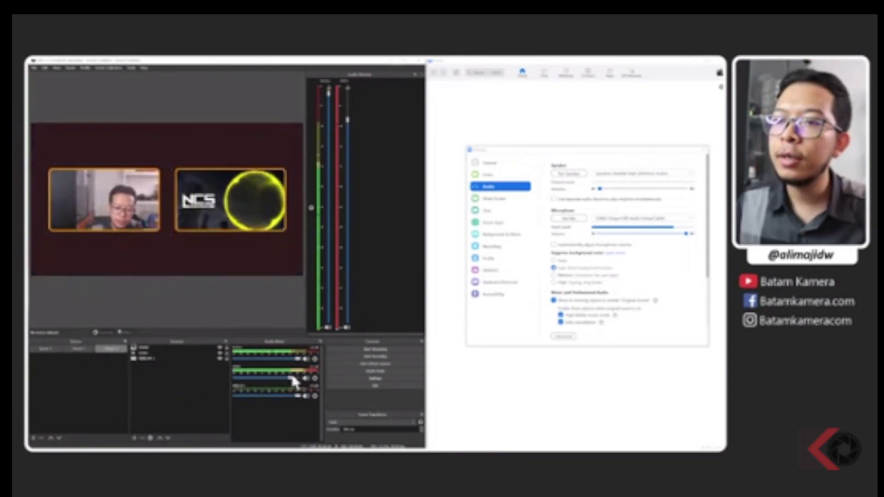
pyautogui.moveTo(280, 378); pyautogui.dragTo(238, 382)
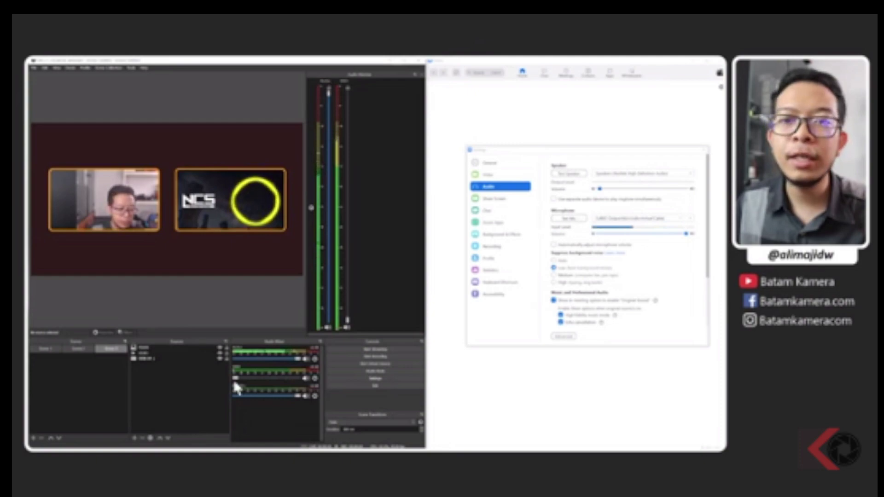
pyautogui.moveTo(237, 383); pyautogui.dragTo(274, 383)
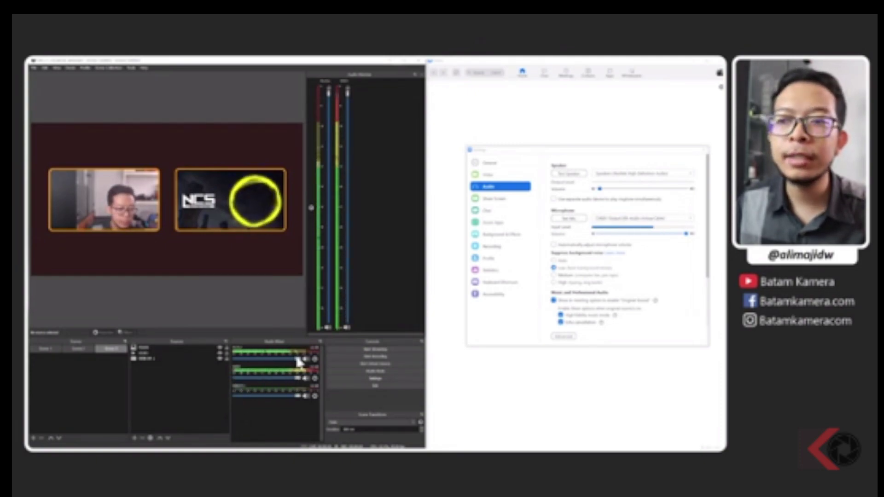
pyautogui.moveTo(288, 361); pyautogui.dragTo(238, 362)
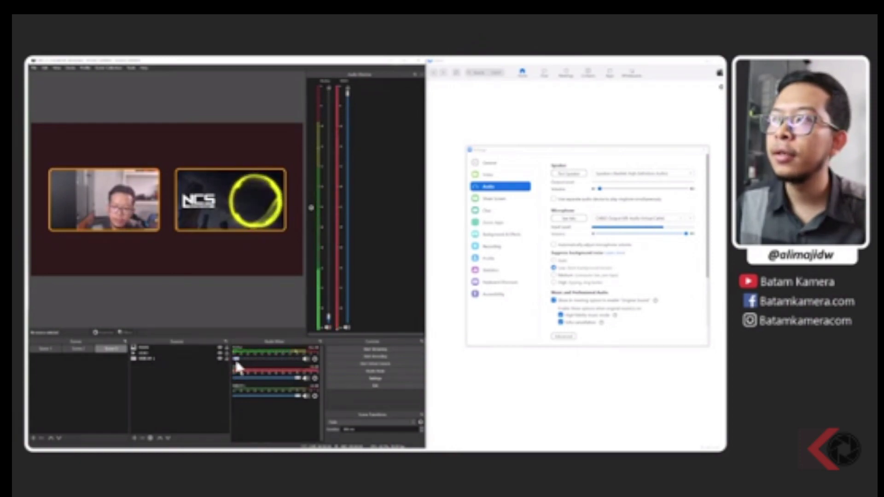
pyautogui.moveTo(236, 362); pyautogui.dragTo(296, 361)
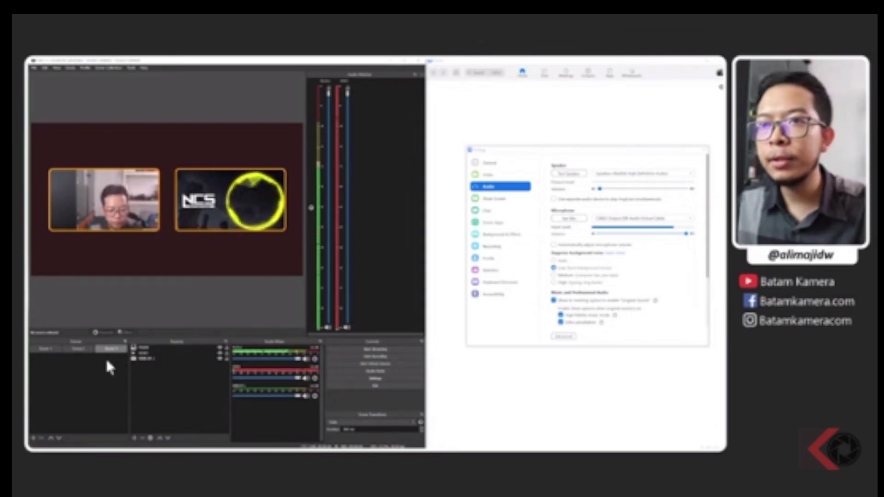
# Compare the audio of Scene 2, Scene 1 and Scene 3, and select the VIDEO source in Scene 3.
pyautogui.click(76, 349)
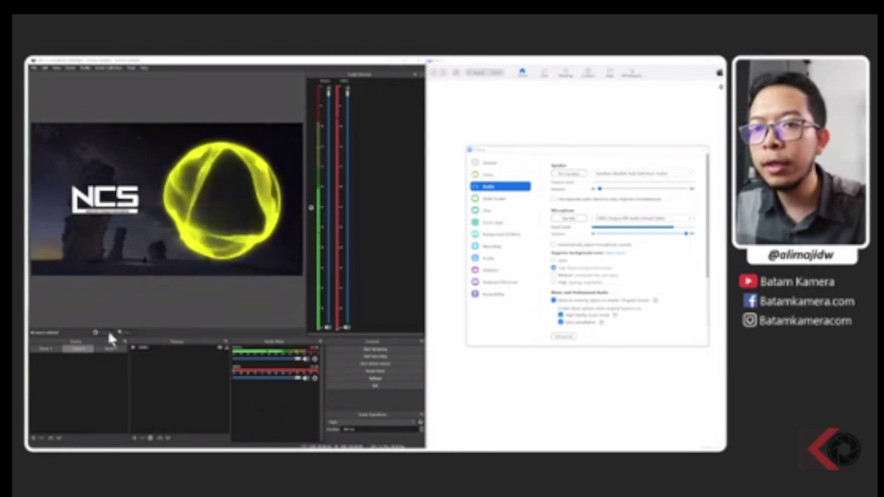
pyautogui.click(56, 350)
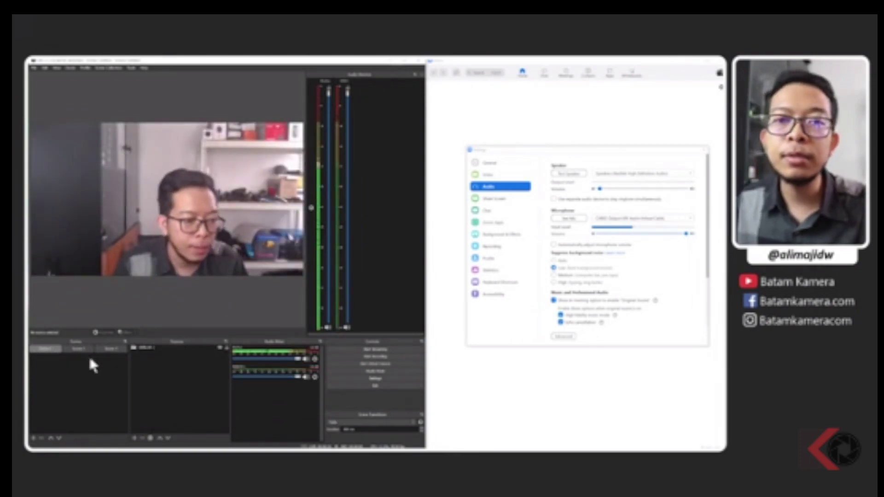
pyautogui.click(112, 351)
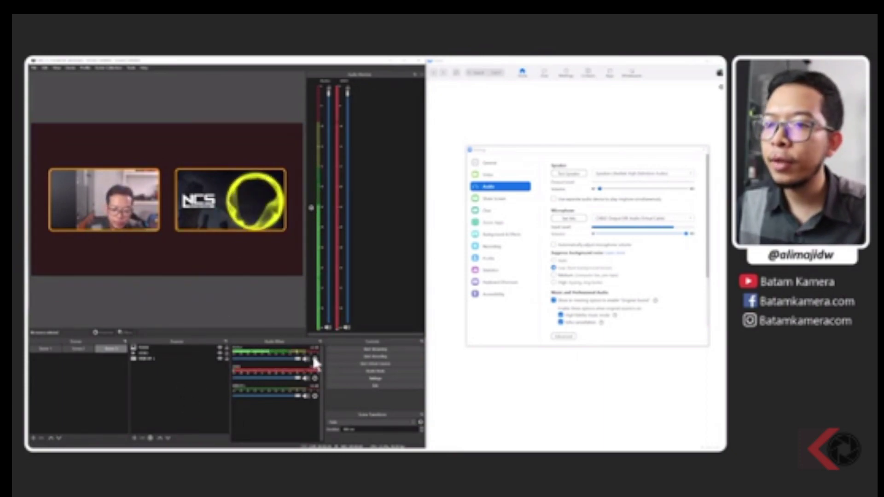
pyautogui.click(180, 358)
pyautogui.click(162, 353)
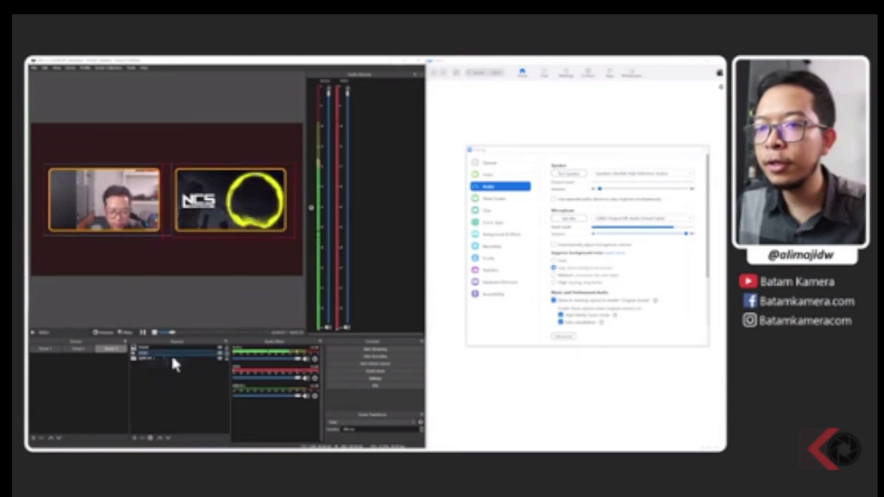
# Open the advanced audio properties in Scene 2 and set the VIDEO source's audio monitoring to Monitor and Output.
pyautogui.click(79, 350)
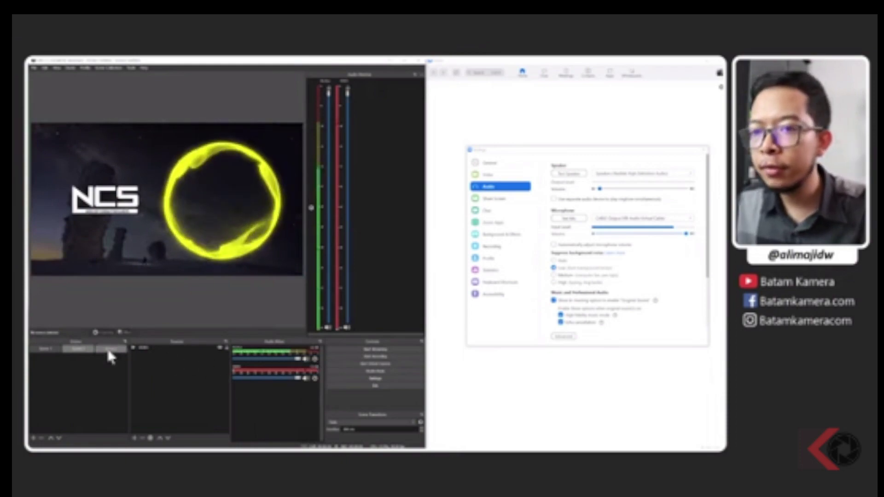
pyautogui.click(152, 345)
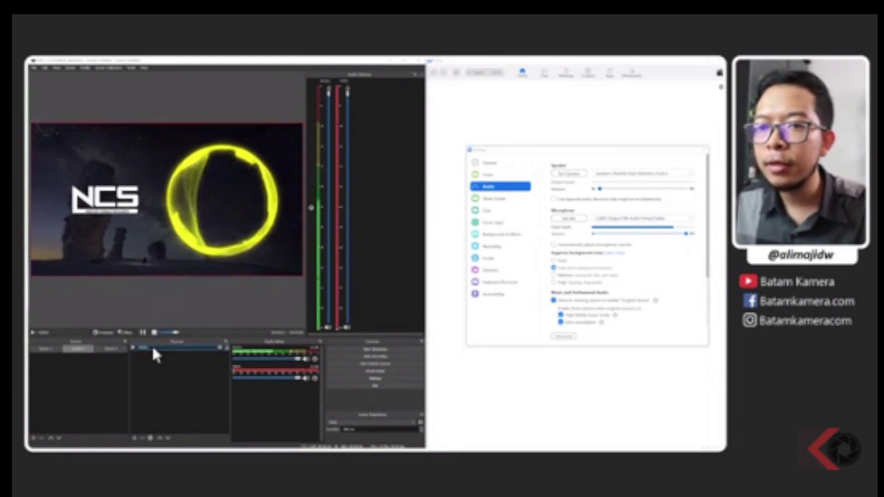
pyautogui.click(314, 378)
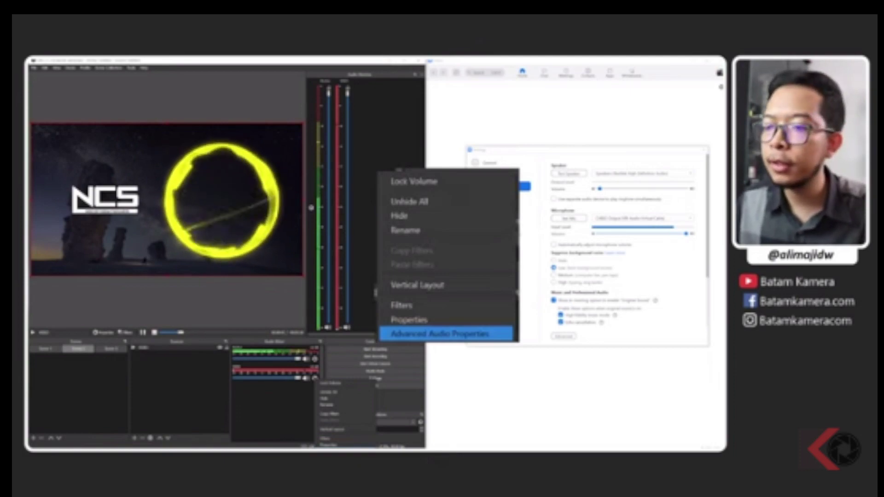
pyautogui.click(340, 450)
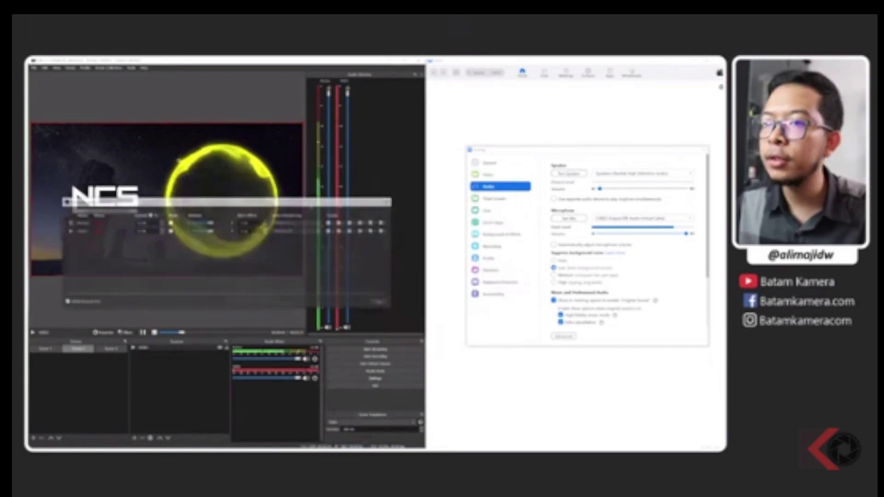
pyautogui.click(289, 230)
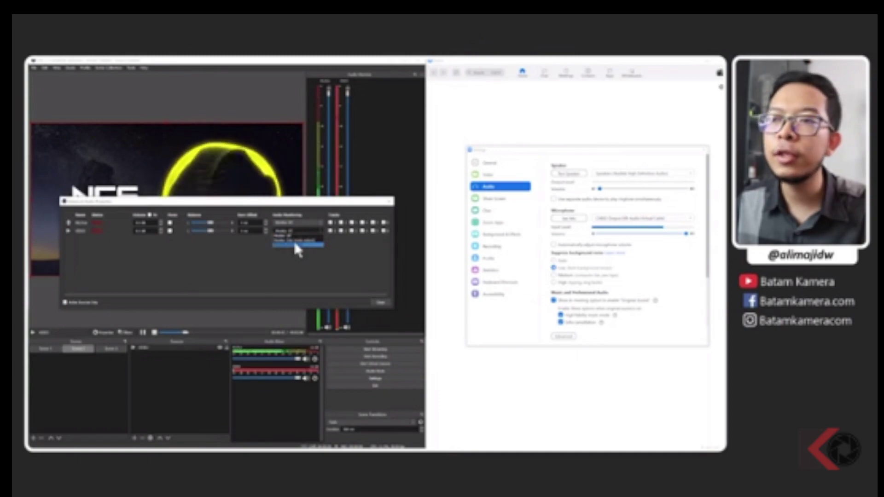
pyautogui.click(295, 245)
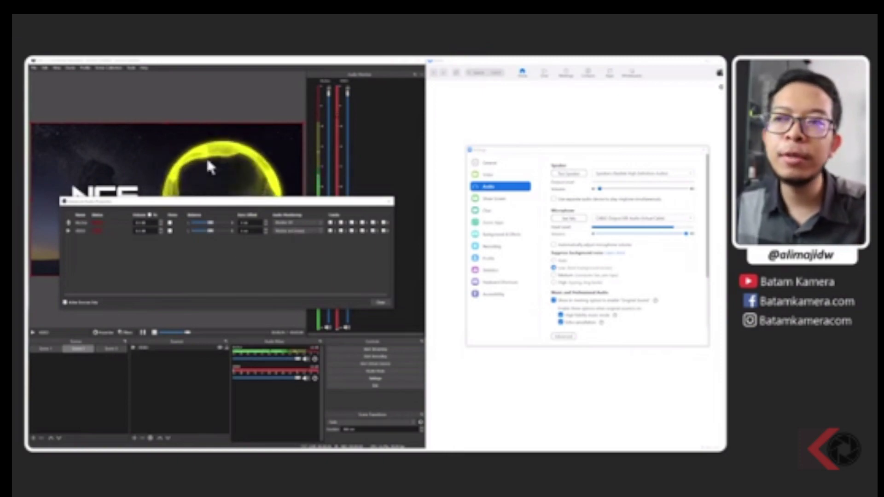
pyautogui.click(289, 231)
pyautogui.click(294, 245)
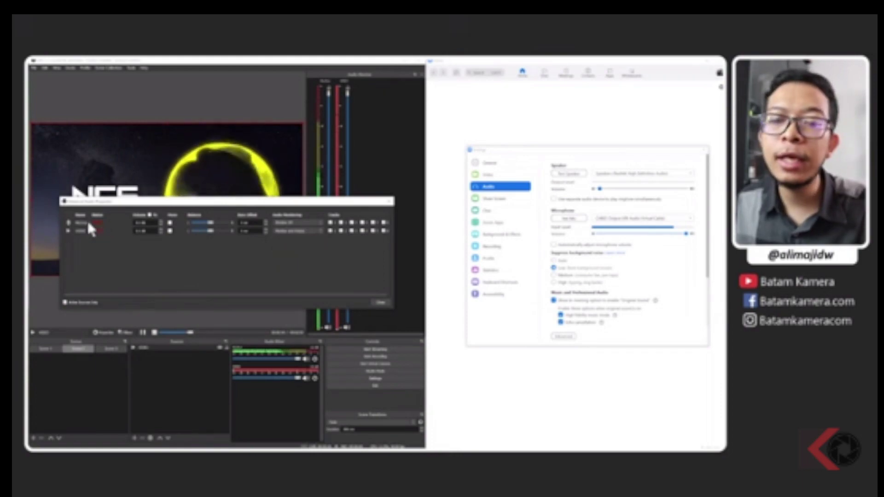
# Set the VIDEO source's audio monitoring back to Monitor Off and close the advanced audio properties.
pyautogui.click(301, 229)
pyautogui.click(296, 238)
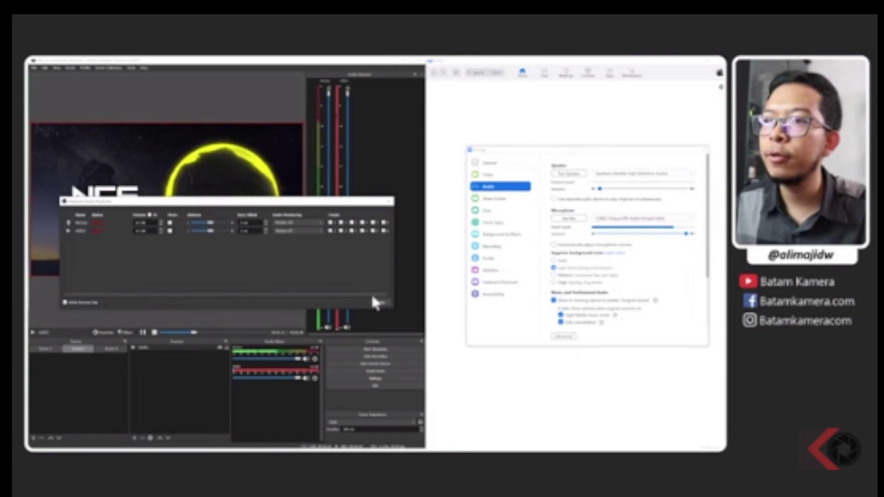
pyautogui.click(380, 302)
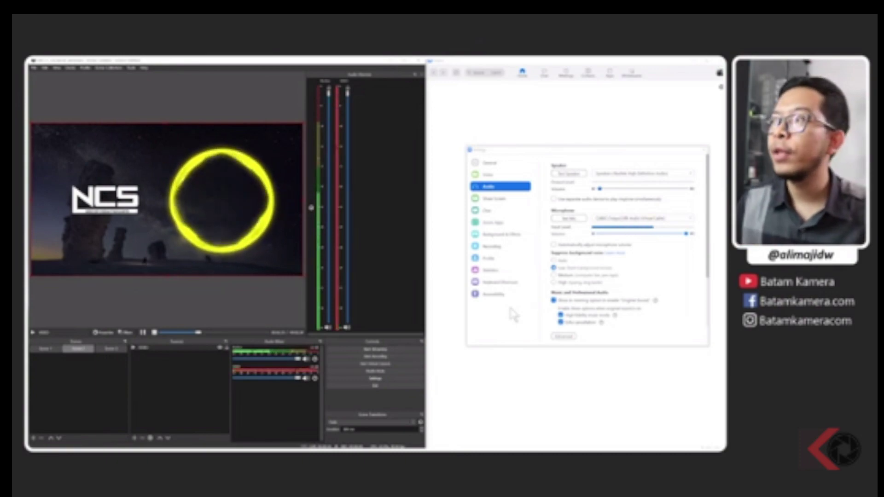
# In Zoom, select Speakers (Realtek High Definition Audio) as the speaker and display the video settings.
pyautogui.click(598, 175)
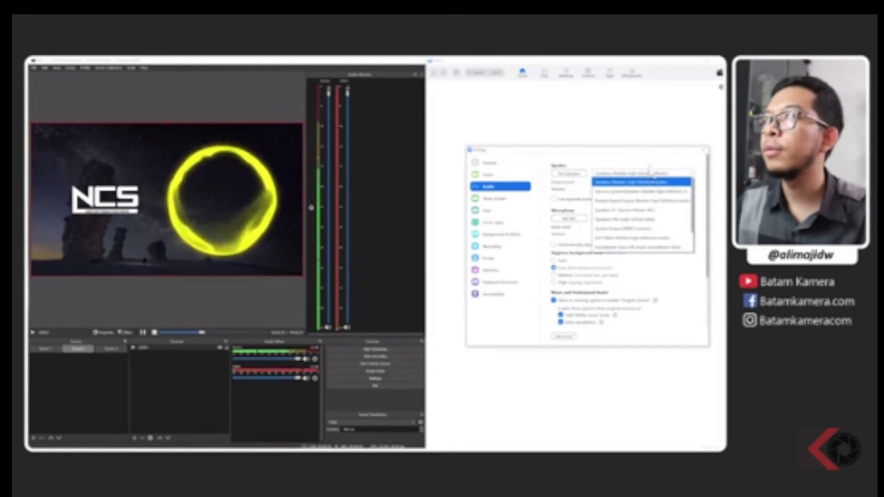
pyautogui.click(653, 183)
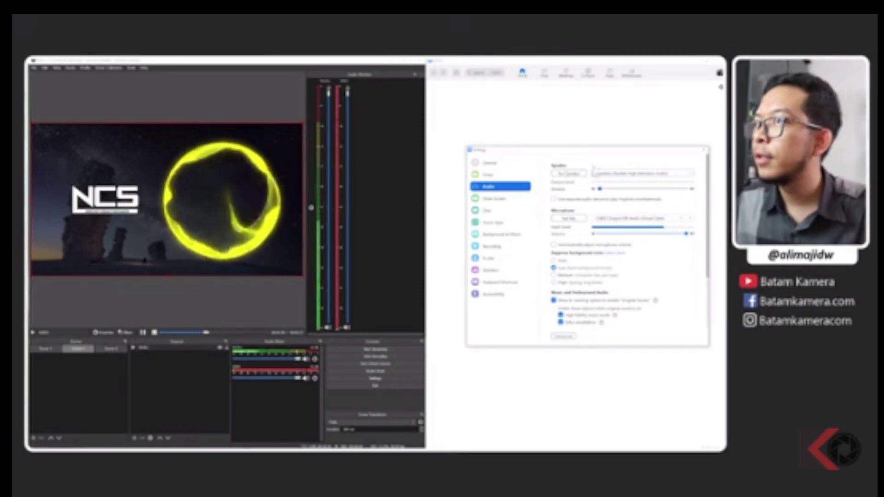
pyautogui.click(499, 176)
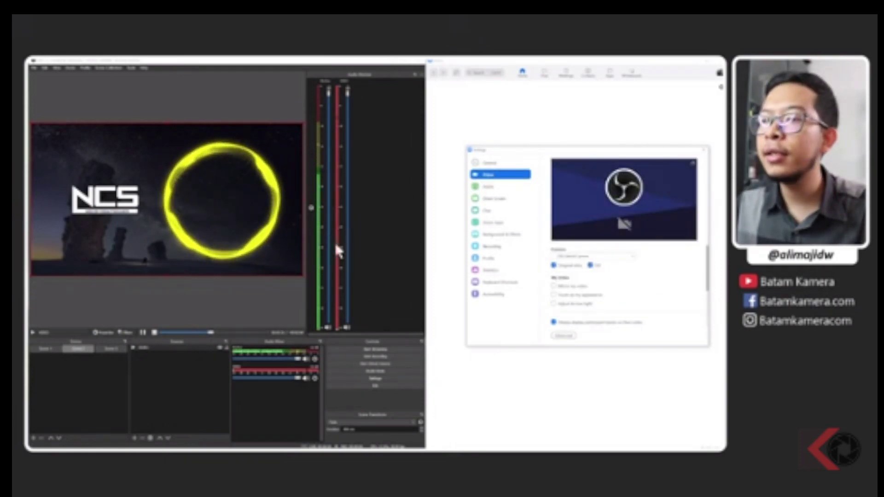
# Start the virtual camera in OBS to send its output to Zoom's camera preview.
pyautogui.click(380, 349)
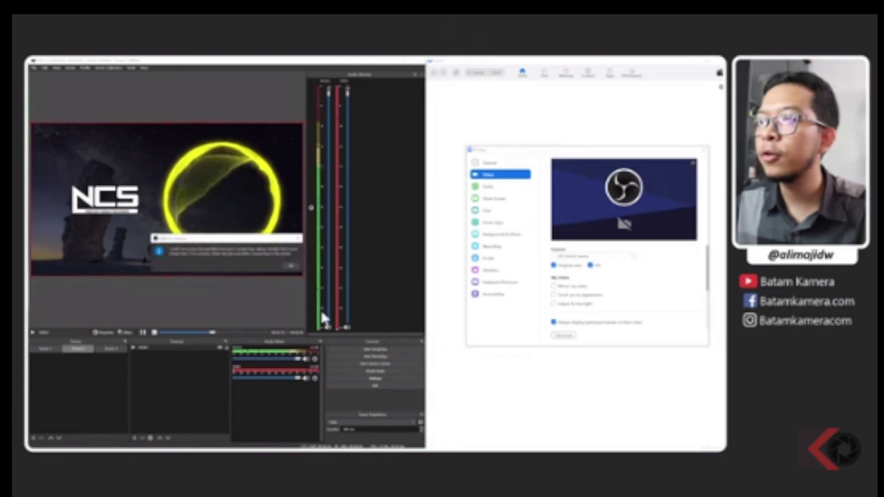
pyautogui.click(294, 263)
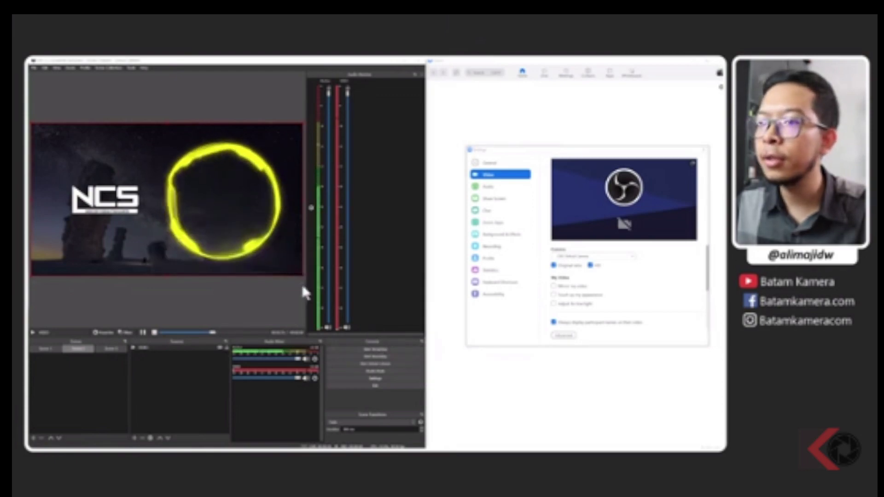
pyautogui.click(380, 364)
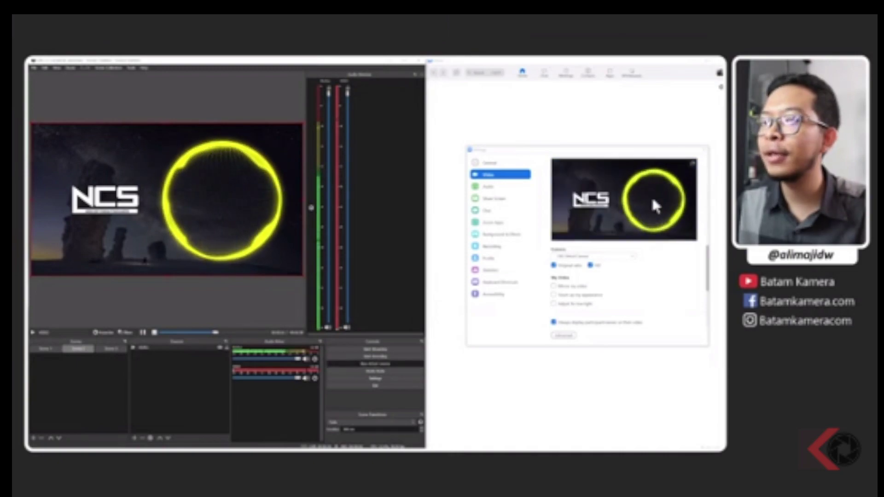
# Check the virtual camera feed in Zoom with Scene 3 and Scene 1, and end on Scene 3.
pyautogui.click(110, 350)
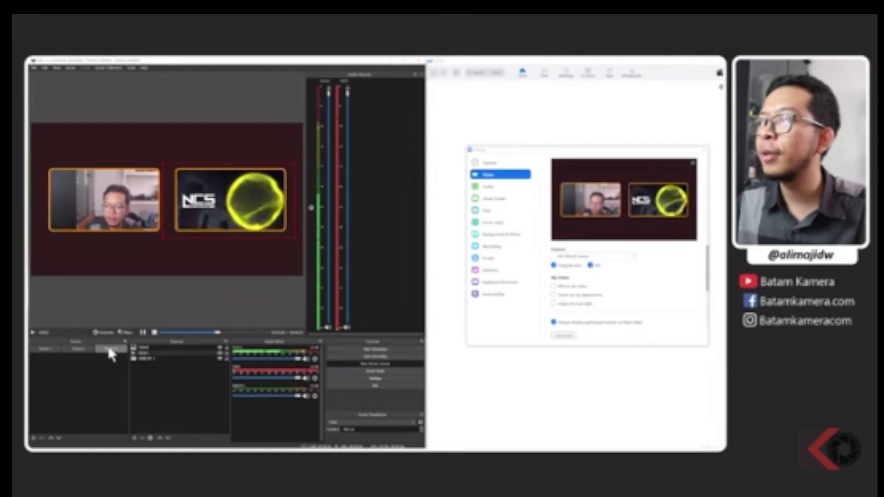
pyautogui.click(48, 350)
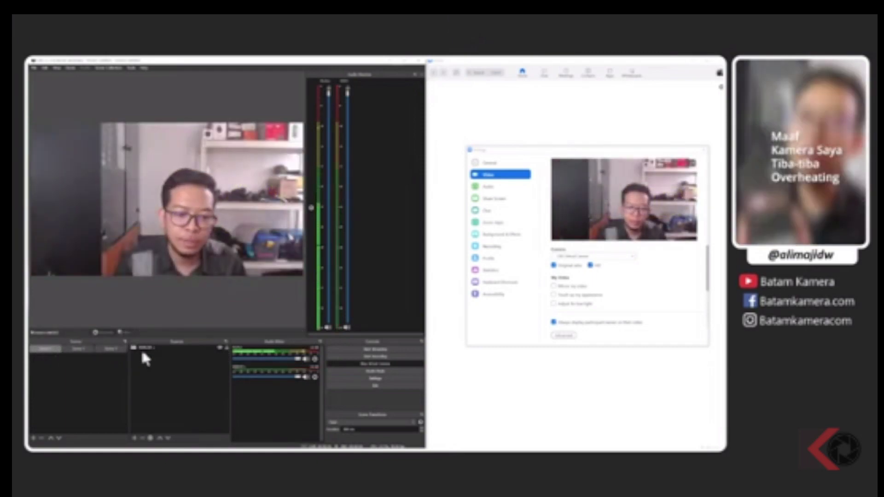
pyautogui.click(112, 350)
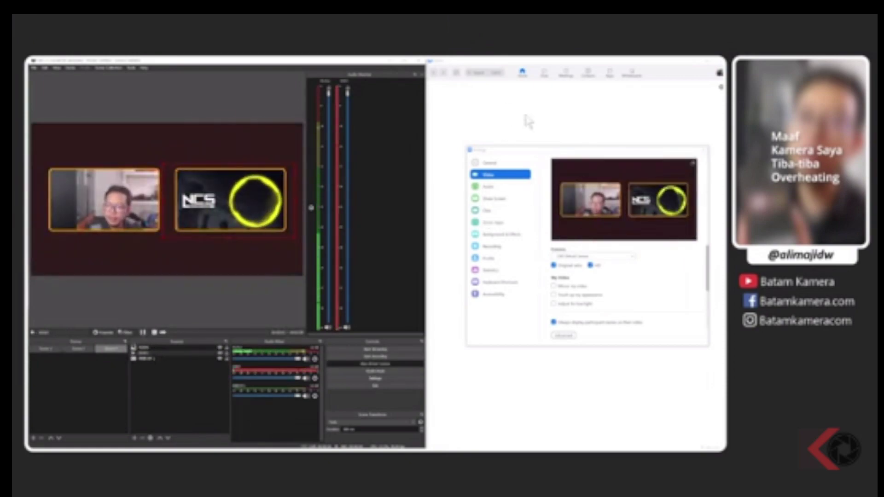
# Review Zoom's General and Audio settings, including the microphone and music options, and close the settings.
pyautogui.click(490, 163)
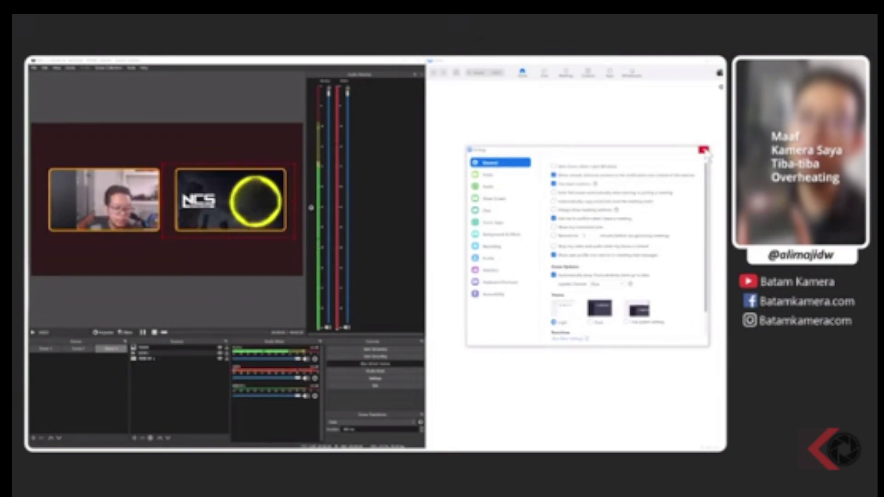
pyautogui.click(506, 186)
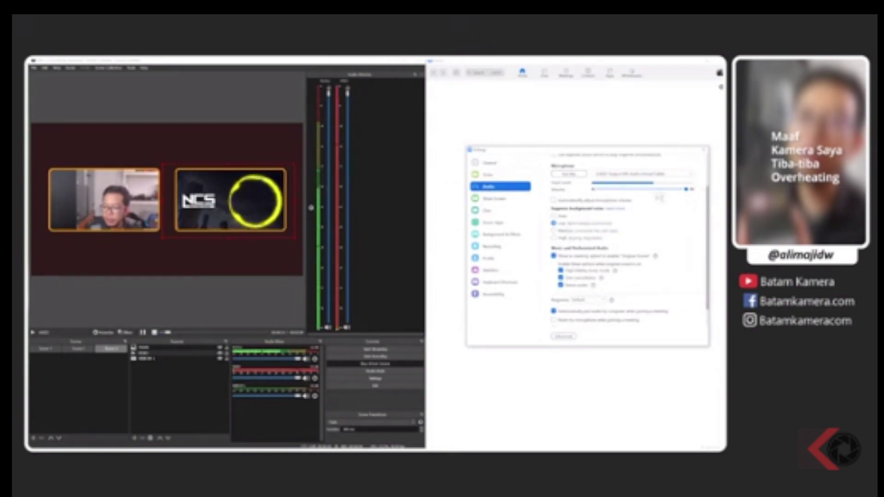
pyautogui.click(704, 149)
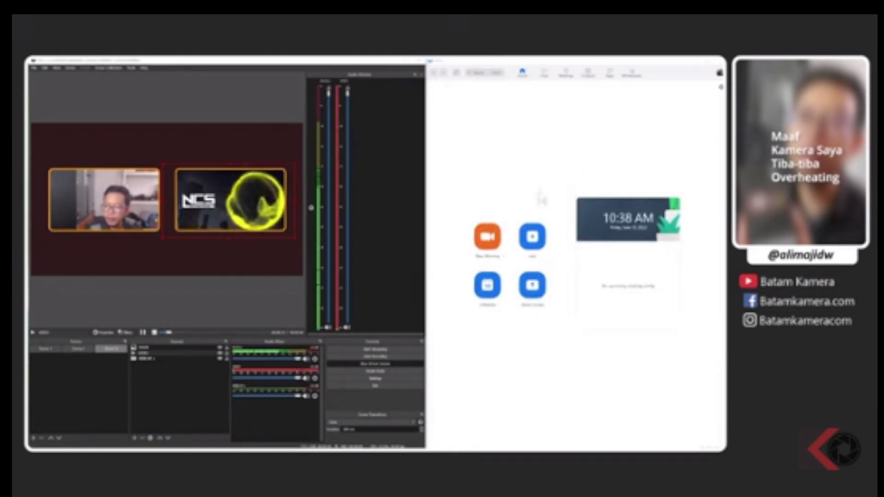
# Start a new Zoom meeting using the Realtek High Definition Audio speaker, and dismiss the whiteboard announcement.
pyautogui.click(488, 244)
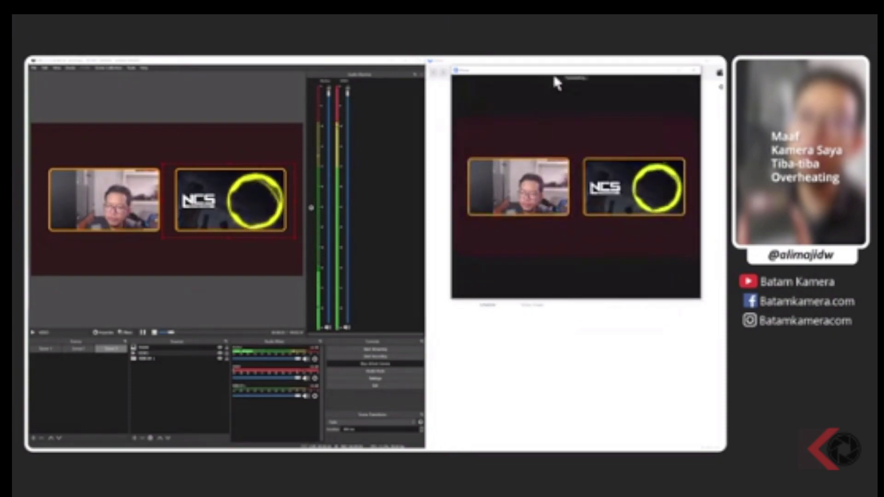
pyautogui.moveTo(559, 77); pyautogui.dragTo(534, 81)
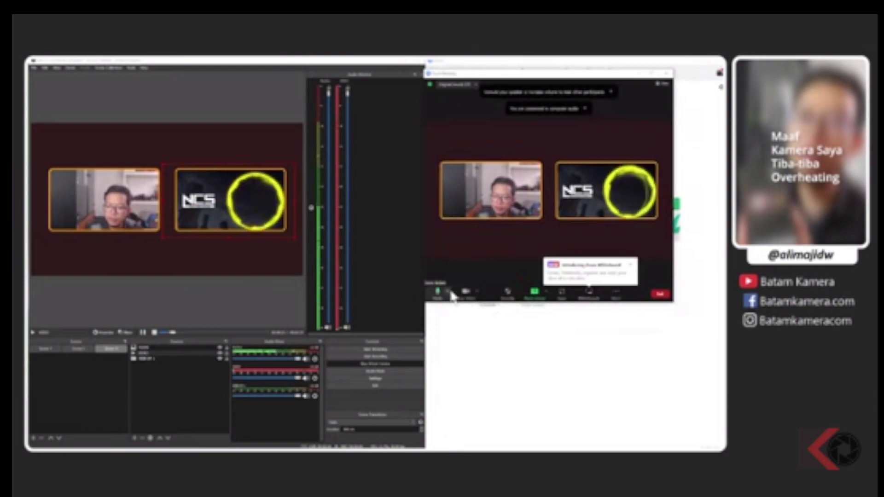
pyautogui.click(448, 292)
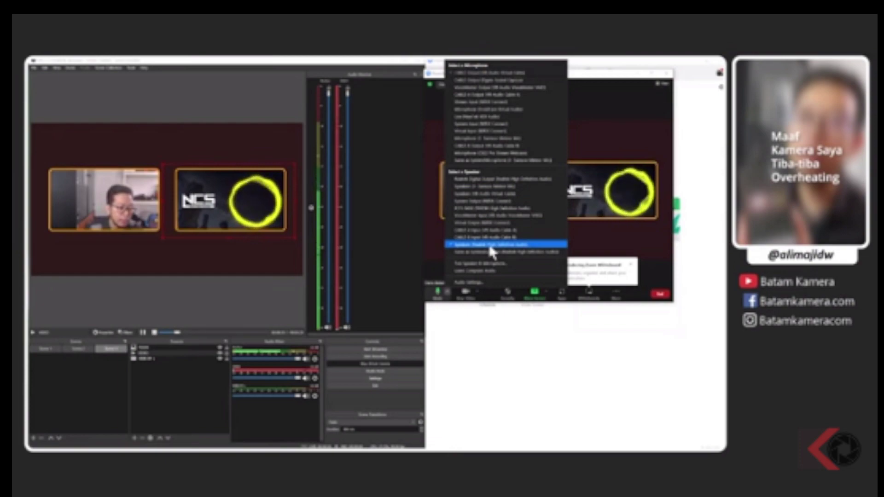
pyautogui.click(474, 254)
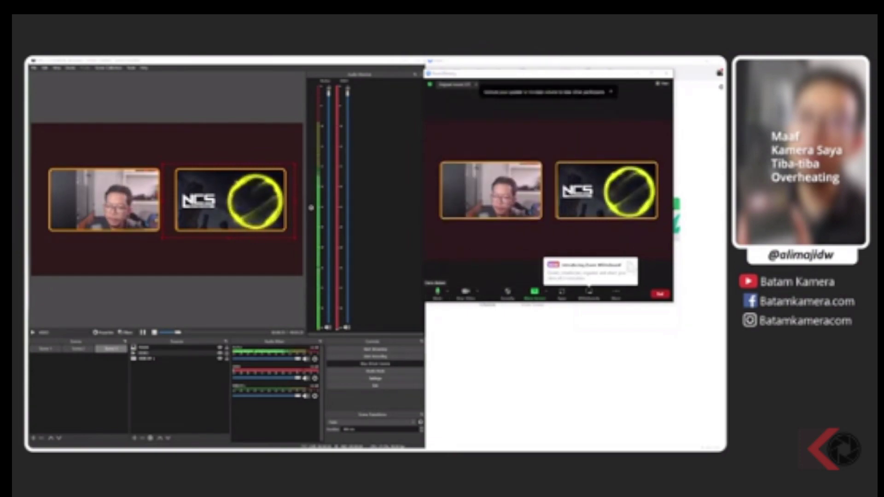
pyautogui.click(631, 263)
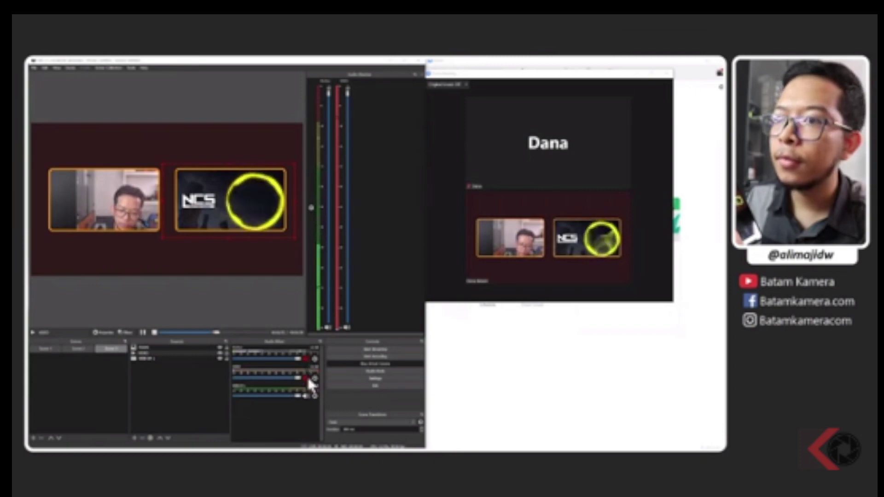
# In the OBS mixer, lower the VIDEO volume nearly to minimum and unmute it, and lower the muted microphone's volume nearly to minimum.
pyautogui.moveTo(348, 92); pyautogui.dragTo(347, 317)
pyautogui.click(305, 378)
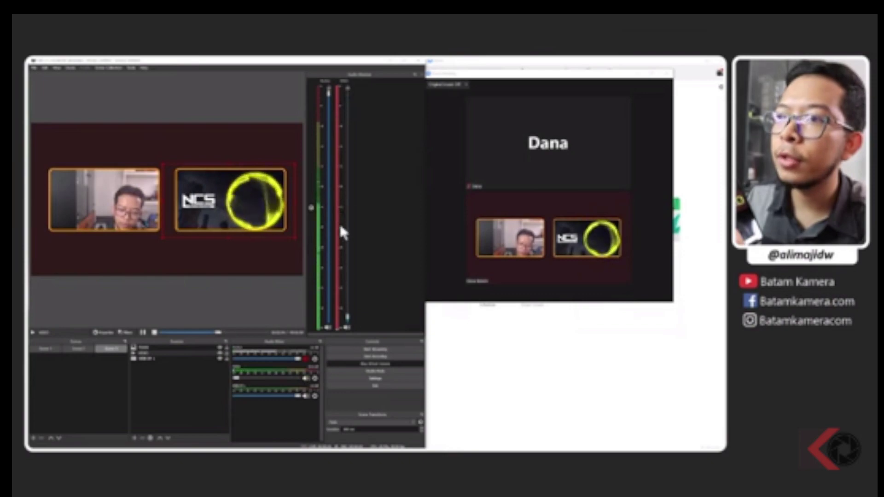
pyautogui.click(306, 359)
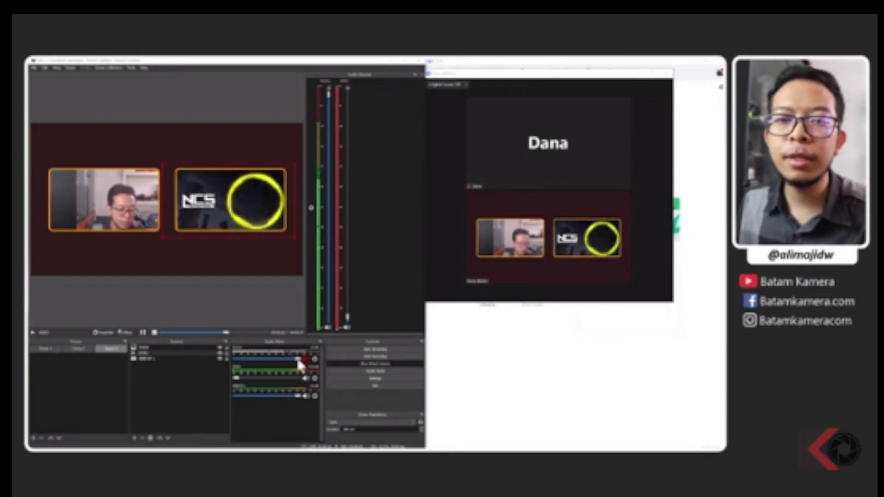
pyautogui.moveTo(297, 359); pyautogui.dragTo(265, 362)
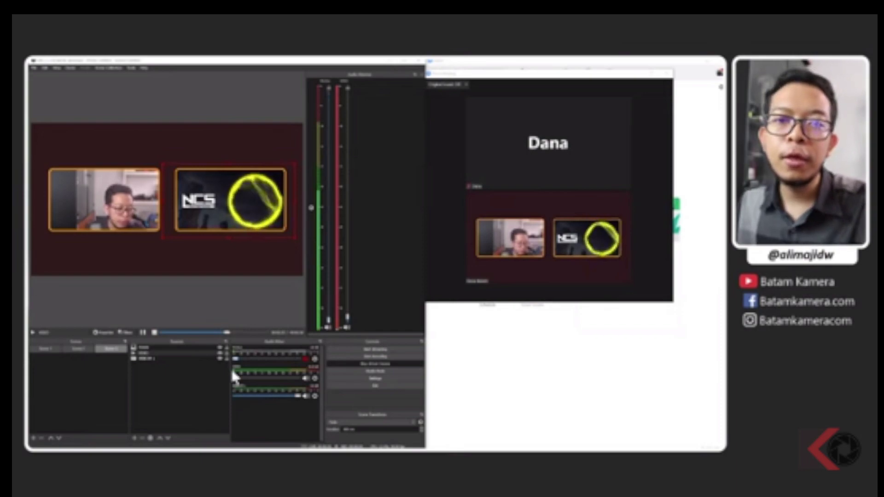